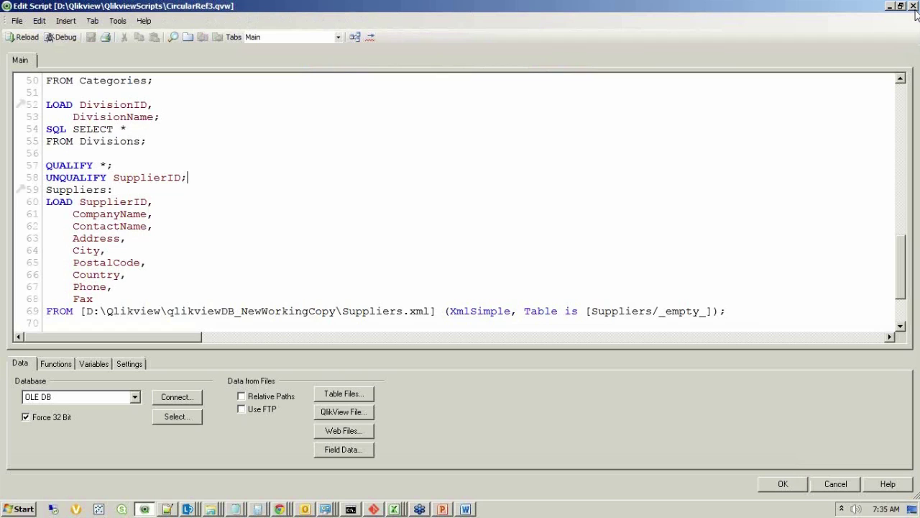
# - Close the CircularRef3 script and document, and open the recent document BulletStraightWater5 on its Main sheet
pyautogui.click(913, 6)
pyautogui.click(912, 20)
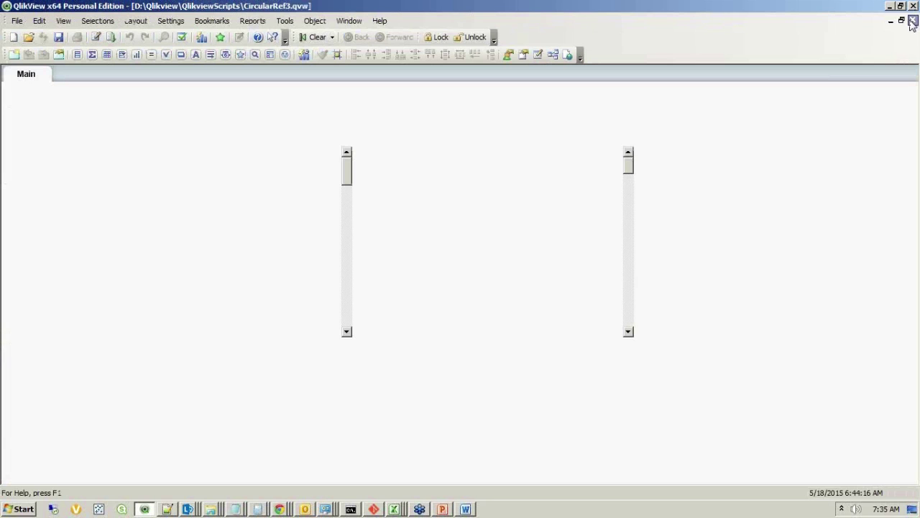
pyautogui.scroll(-4, 452, 280)
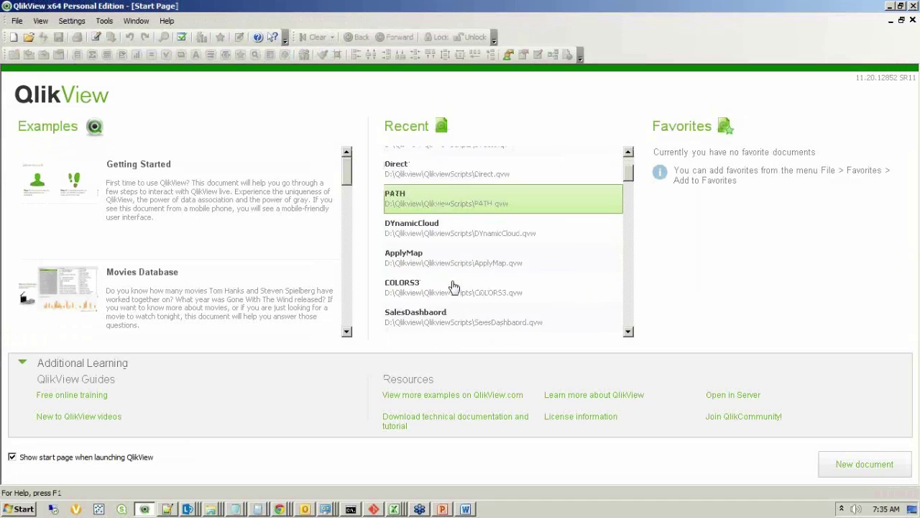
pyautogui.click(452, 266)
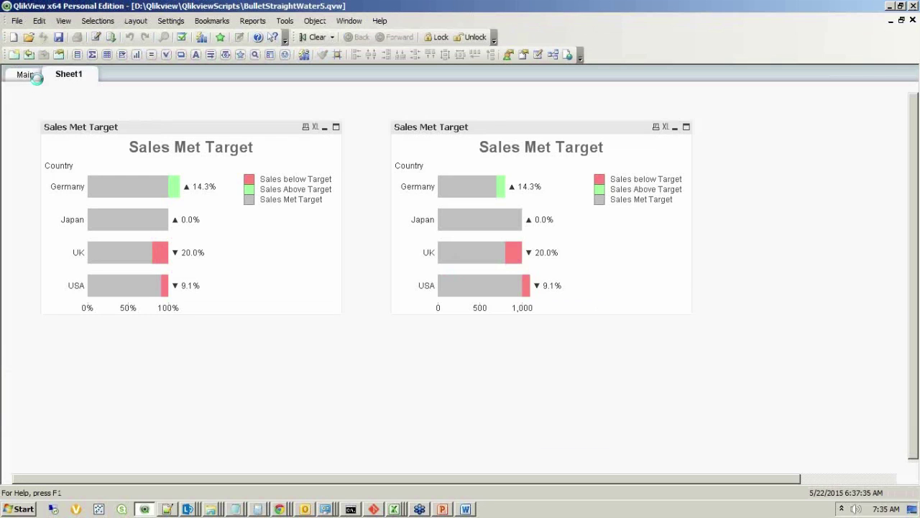
pyautogui.click(26, 74)
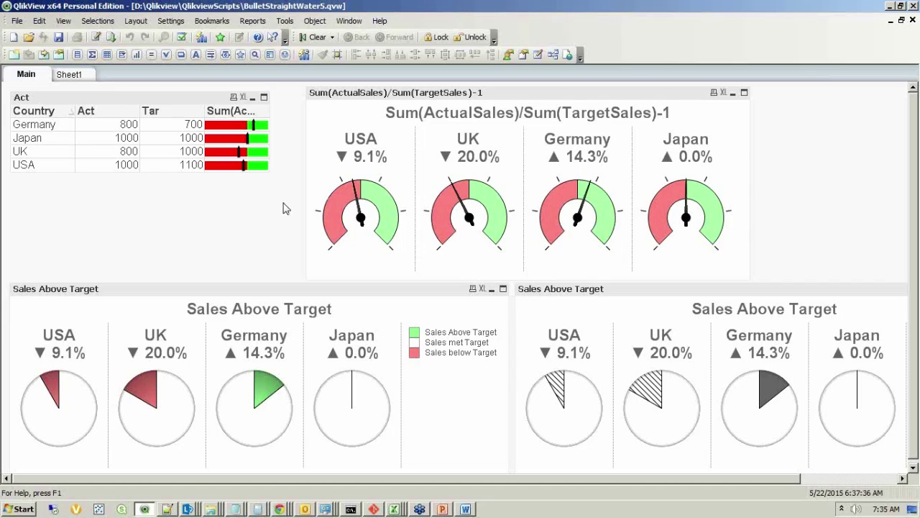
# - Switch to PowerPoint to view the Comparison slide, end the slide show and return to QlikView
pyautogui.hotkey('alt', 'Tab')
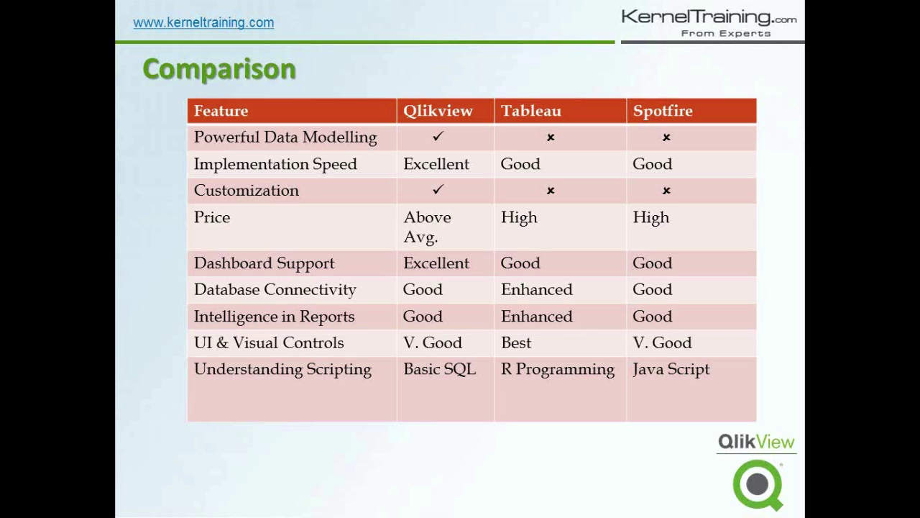
pyautogui.press('Escape')
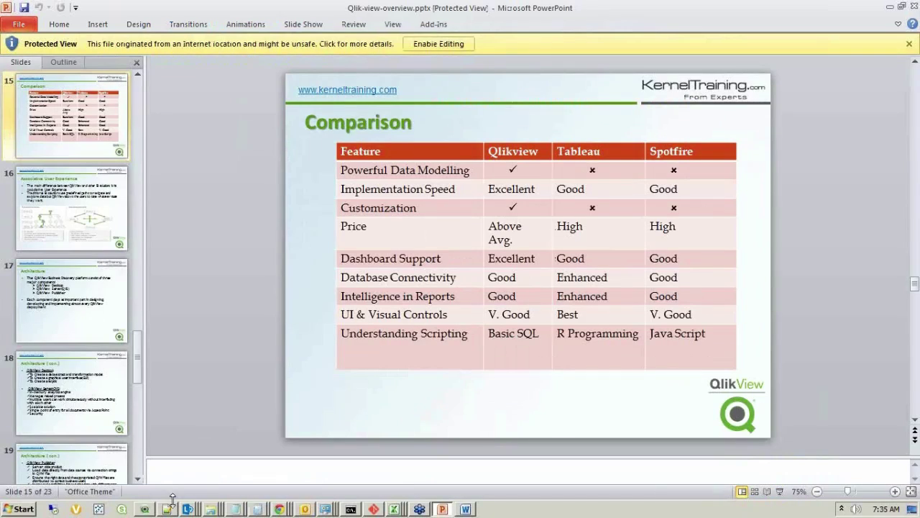
pyautogui.click(145, 509)
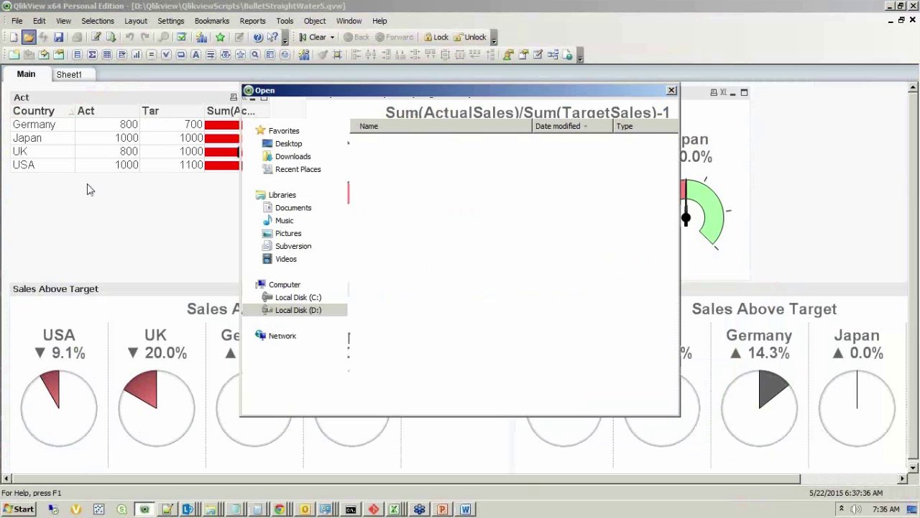
# - Open CUSTOMBARCHARTS5.qvw to view its stacked bar chart of sales and costs by country, and close the document
pyautogui.press('Down')
pyautogui.press('Down')
pyautogui.press('Down')
pyautogui.press('Down')
pyautogui.press('Down')
pyautogui.press('Down')
pyautogui.press('Down')
pyautogui.press('Return')
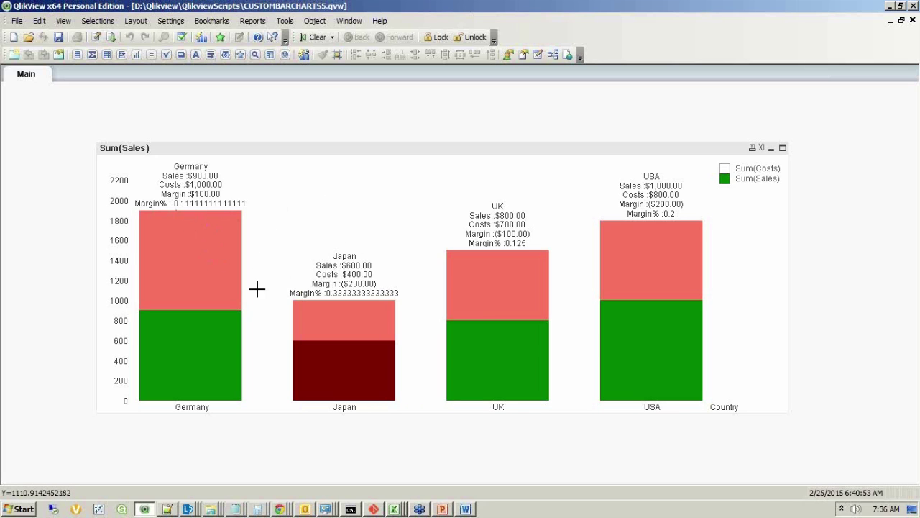
pyautogui.click(912, 21)
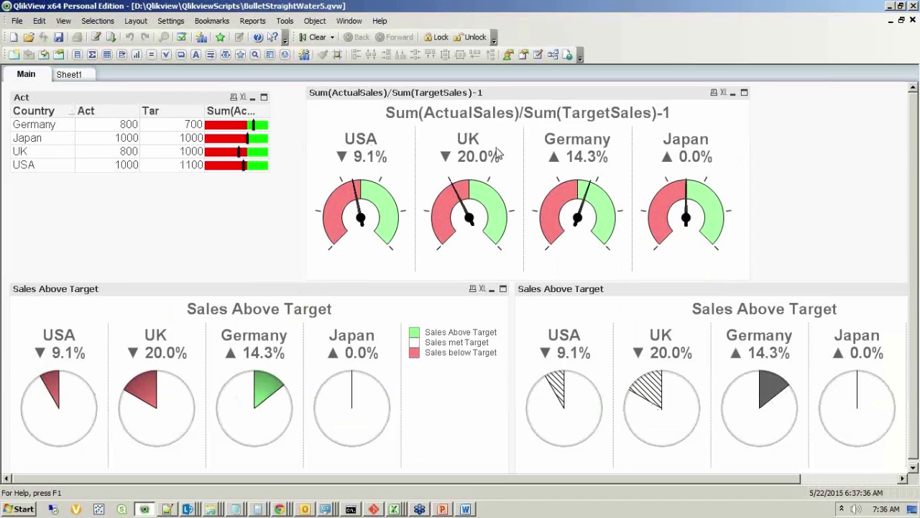
# - Examine the up and down arrow number format in the gauge chart's calculated dimension expression, and close its properties
pyautogui.rightClick(424, 138)
pyautogui.click(428, 144)
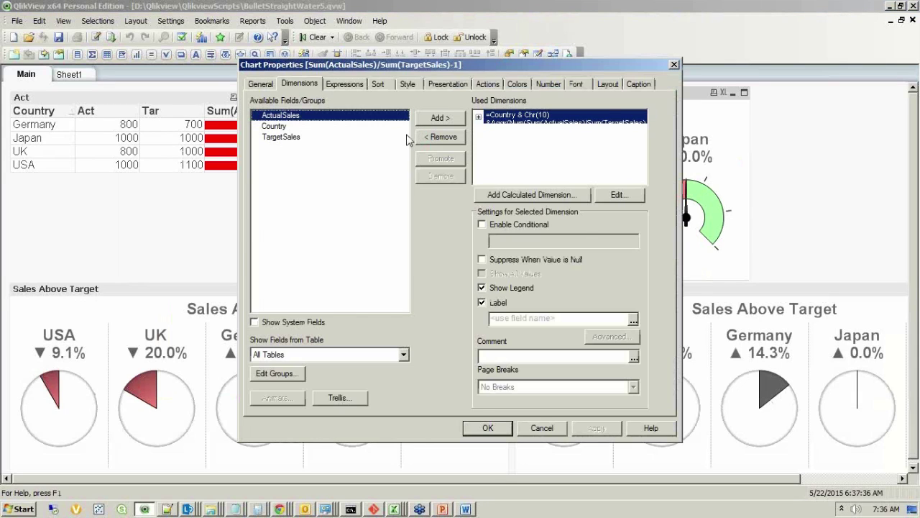
pyautogui.click(619, 195)
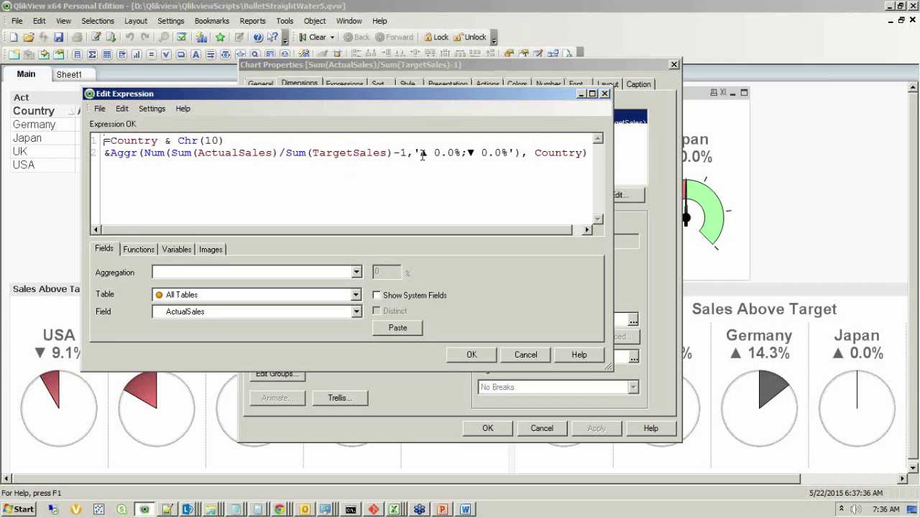
pyautogui.moveTo(422, 153); pyautogui.dragTo(510, 152)
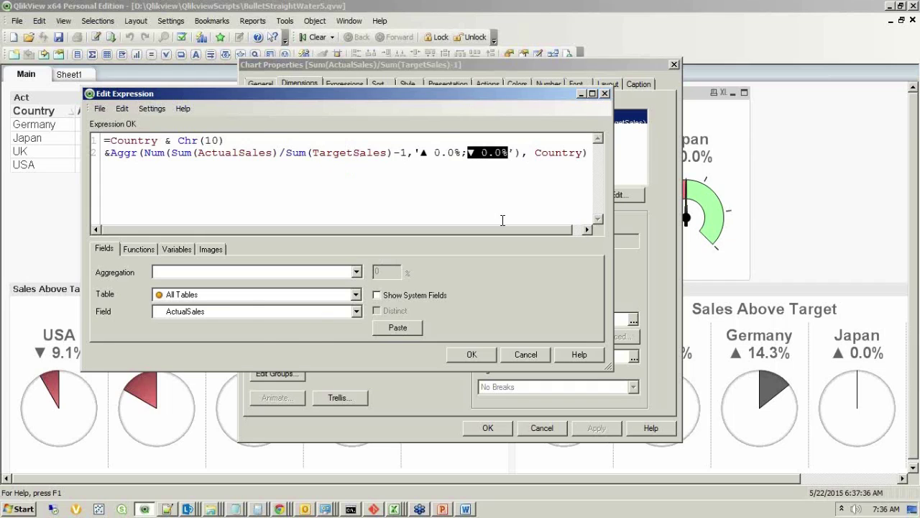
pyautogui.click(471, 354)
pyautogui.click(487, 427)
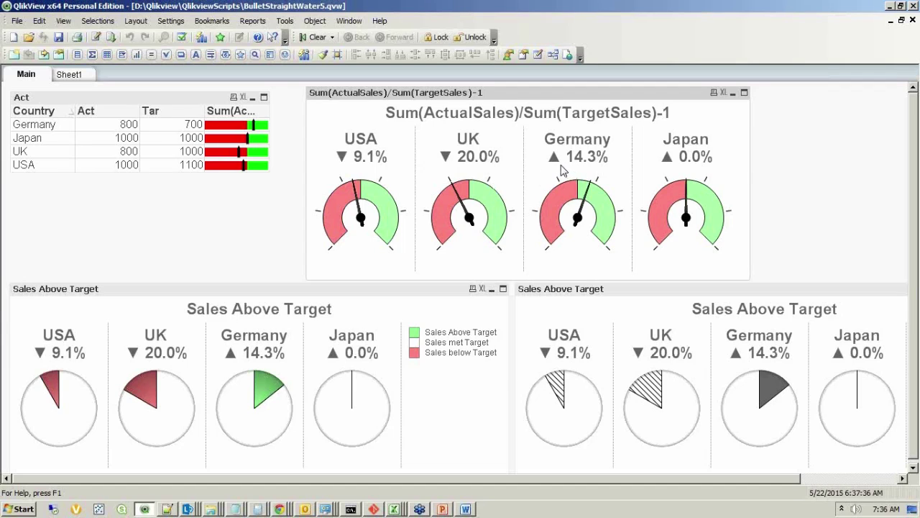
# - Switch to PowerPoint, present the Comparison slide full screen, and return to QlikView
pyautogui.hotkey('alt', 'Tab')
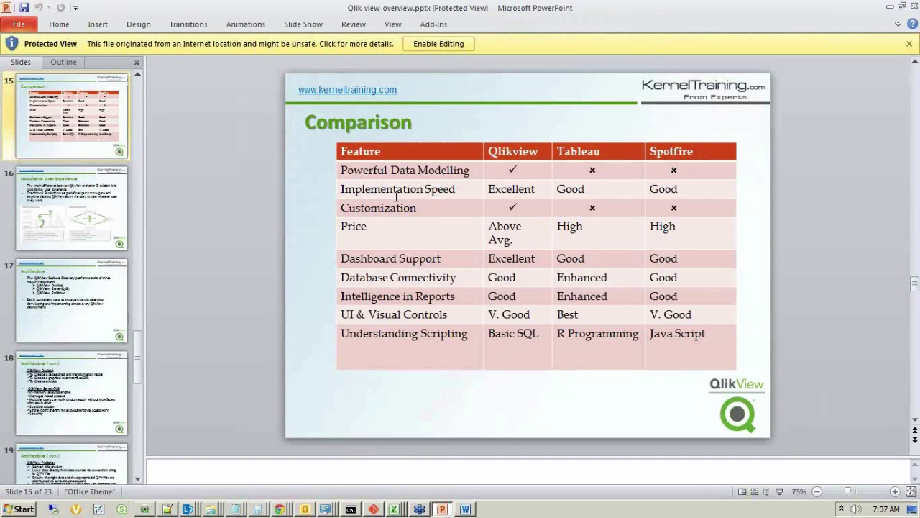
pyautogui.hotkey('shift', 'F5')
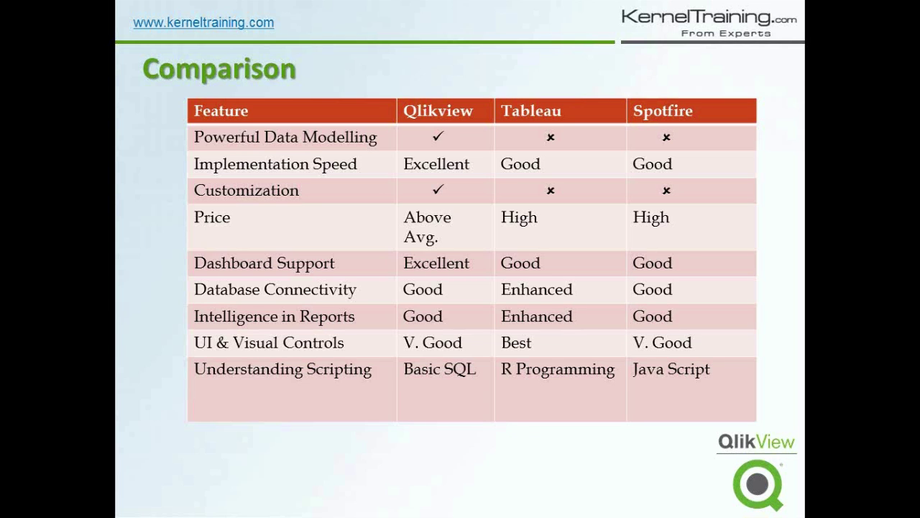
pyautogui.press('Escape')
pyautogui.hotkey('alt', 'Tab')
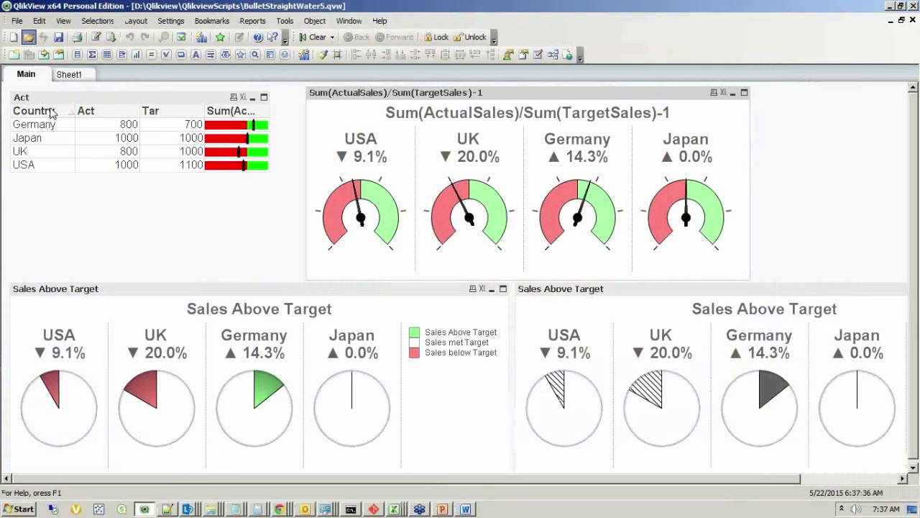
# - Open the ADHOC6 document and chart Total Sales with Country and Product as the dimensions
pyautogui.write('ADHOC6')
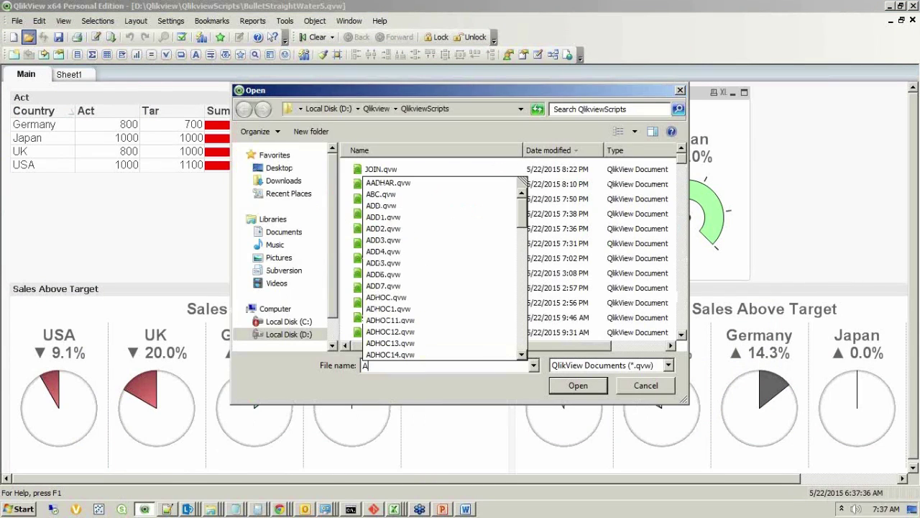
pyautogui.press('Return')
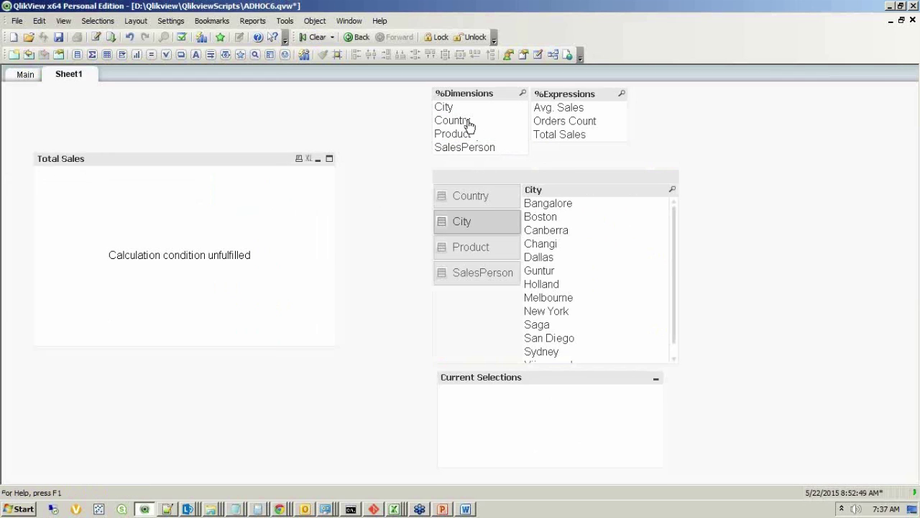
pyautogui.moveTo(468, 126); pyautogui.dragTo(468, 137)
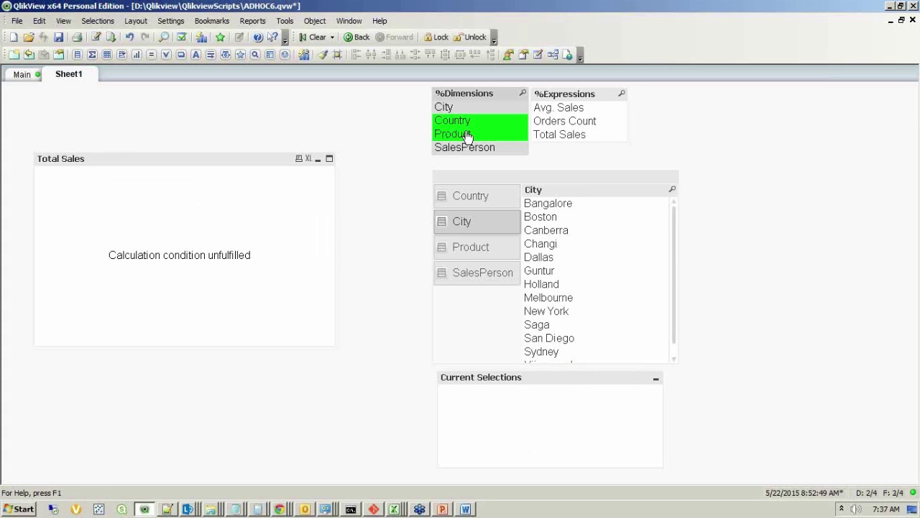
pyautogui.click(570, 137)
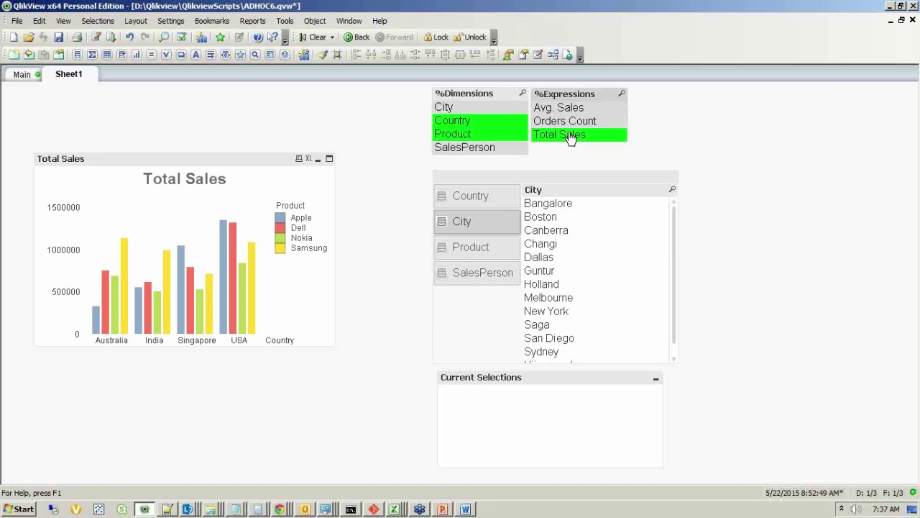
# - Filter the Total Sales chart to the countries India and USA and the products Dell and Nokia
pyautogui.click(498, 198)
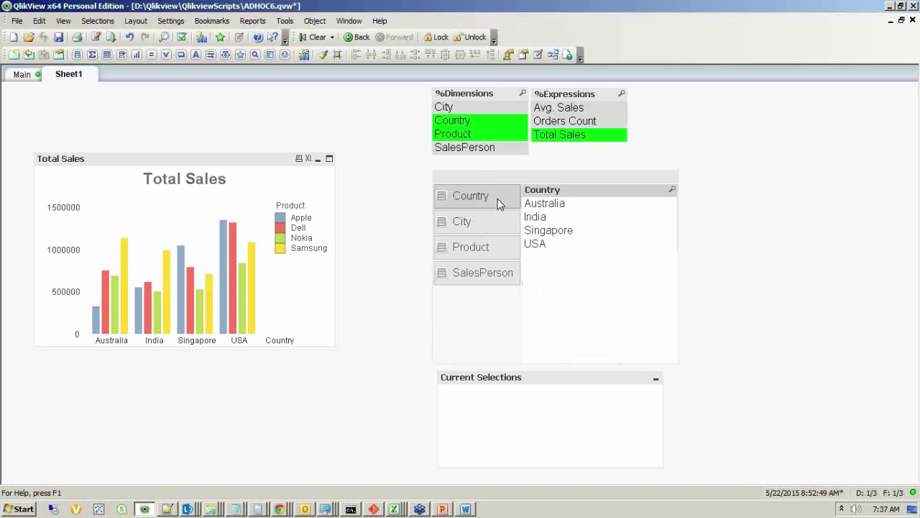
pyautogui.click(545, 222)
pyautogui.keyDown('ctrl'); pyautogui.click(543, 247); pyautogui.keyUp('ctrl')
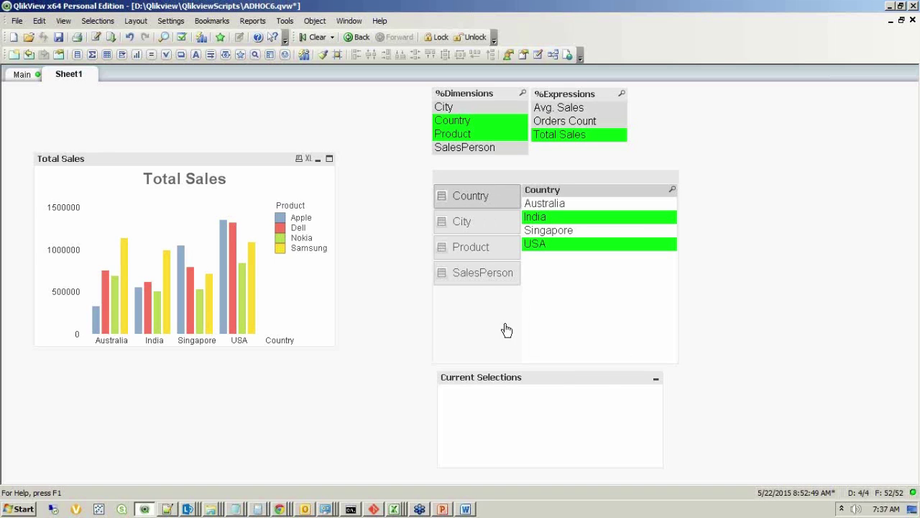
pyautogui.click(483, 246)
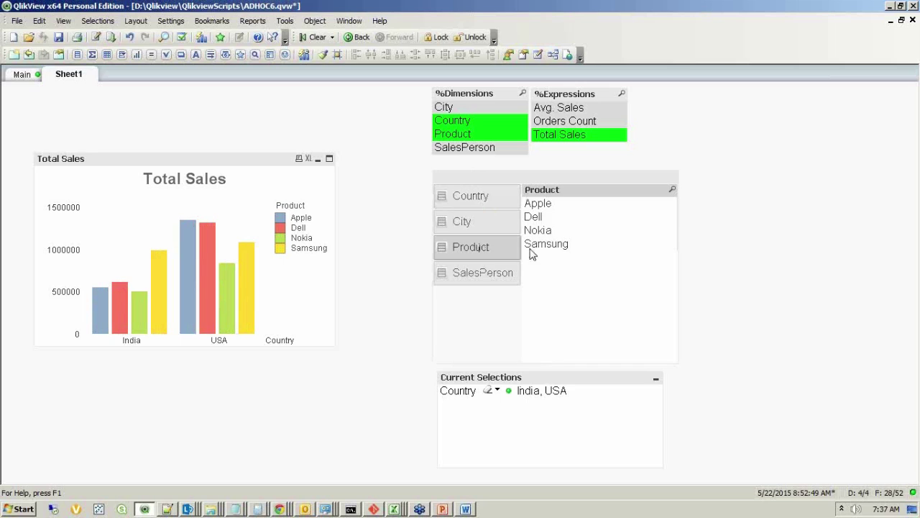
pyautogui.moveTo(546, 218); pyautogui.dragTo(545, 233)
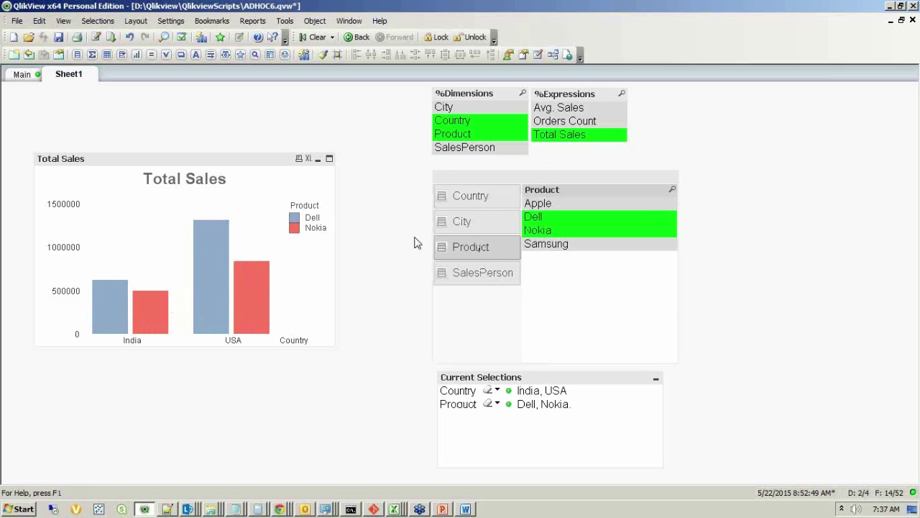
# - Save the ADHOC6 document with its current selections and close it
pyautogui.hotkey('ctrl', 's')
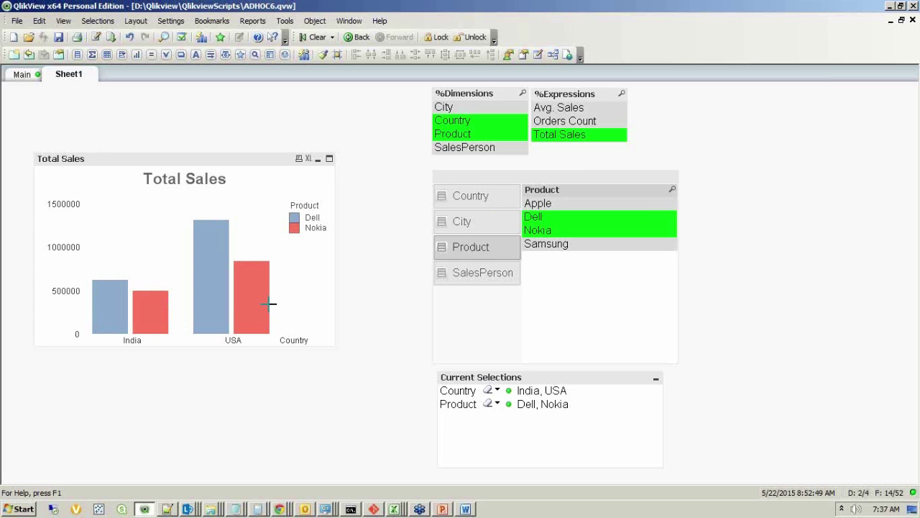
pyautogui.click(912, 20)
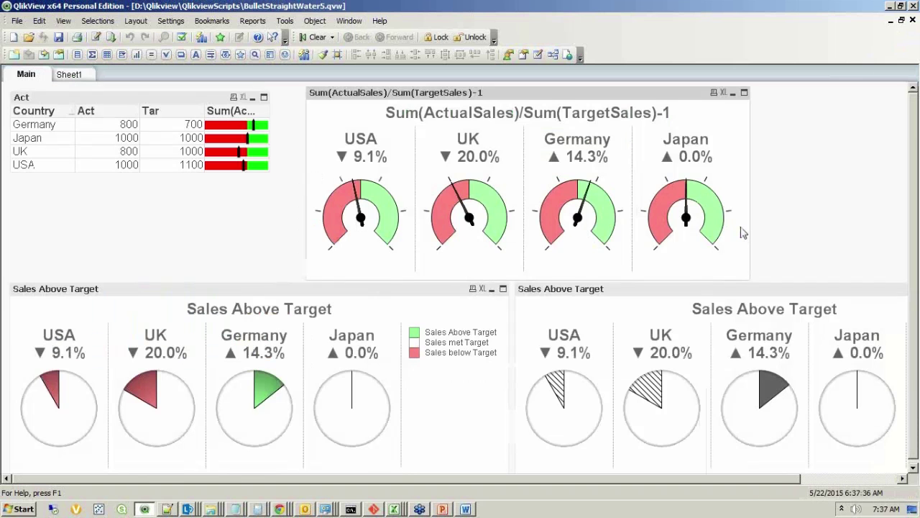
# - View the Comparison slide in PowerPoint, leave the slide show and go back to QlikView
pyautogui.hotkey('alt', 'Tab')
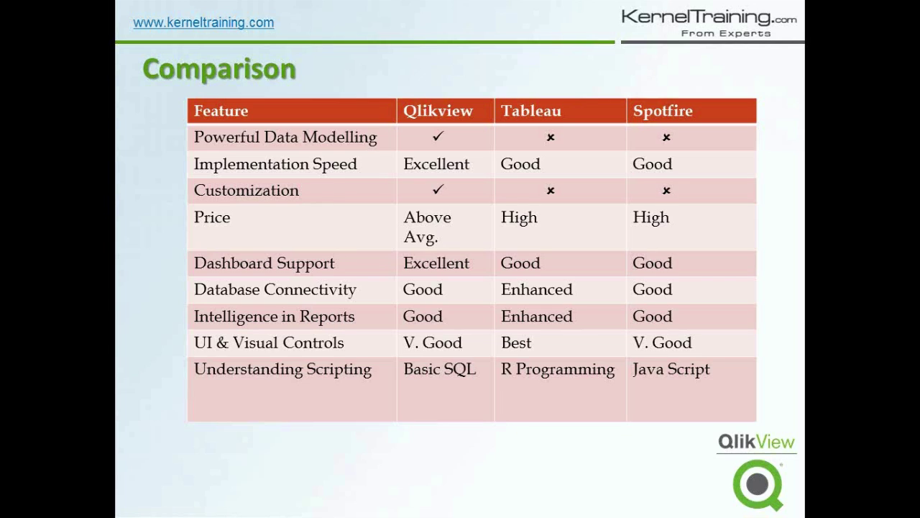
pyautogui.press('Escape')
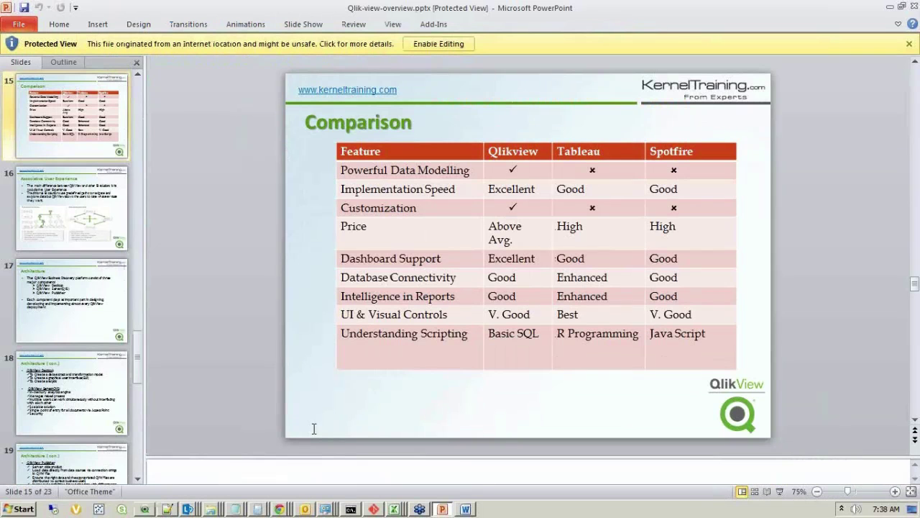
pyautogui.click(144, 510)
# - Add two new sheets to the BulletStraightWater5 document and display the last one
pyautogui.click(69, 74)
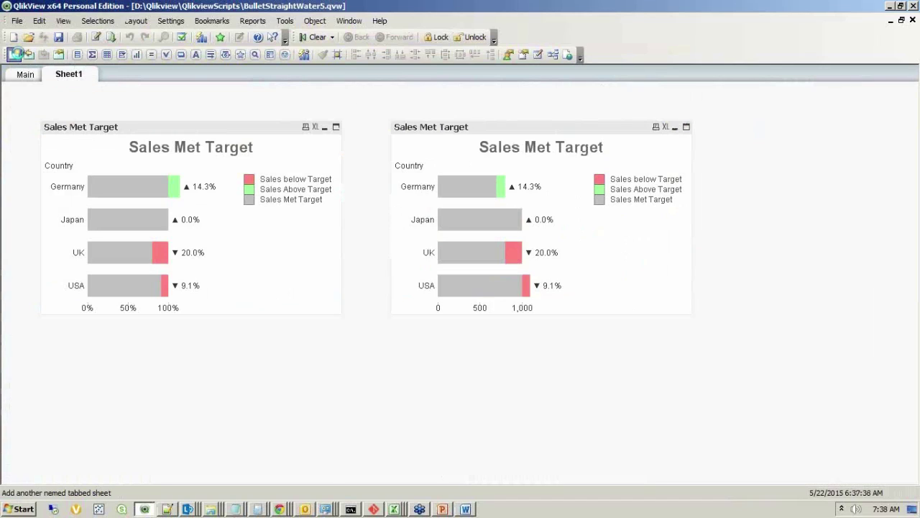
pyautogui.doubleClick(16, 54)
pyautogui.click(33, 77)
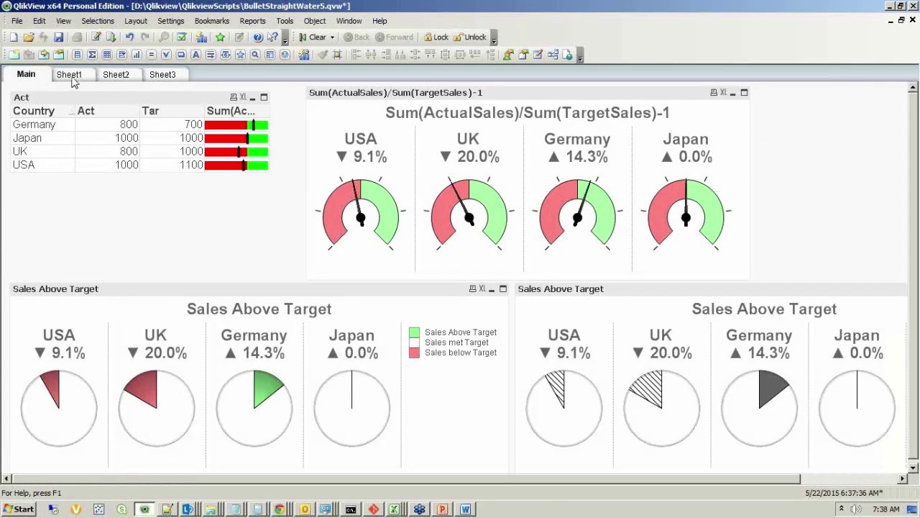
pyautogui.click(161, 75)
# - Switch to PowerPoint, show the Comparison slide as a slide show, exit it and return to QlikView
pyautogui.hotkey('alt', 'Tab')
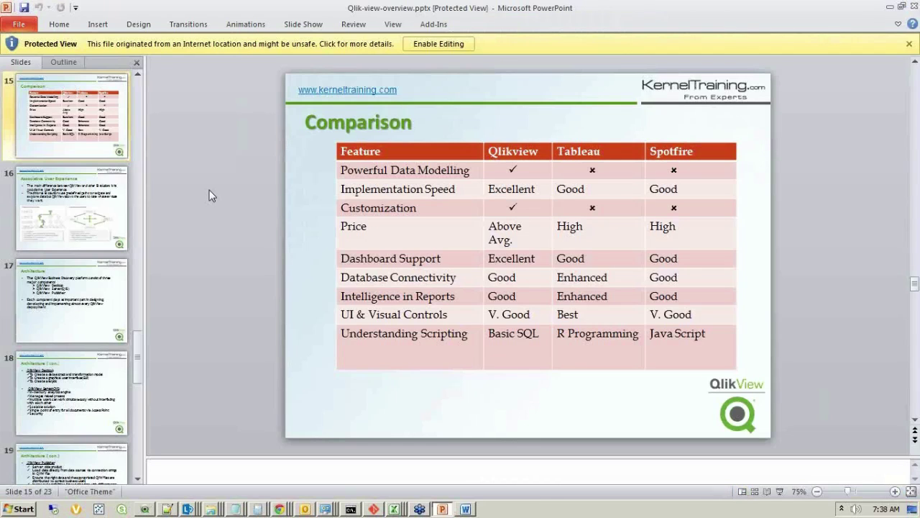
pyautogui.hotkey('shift', 'F5')
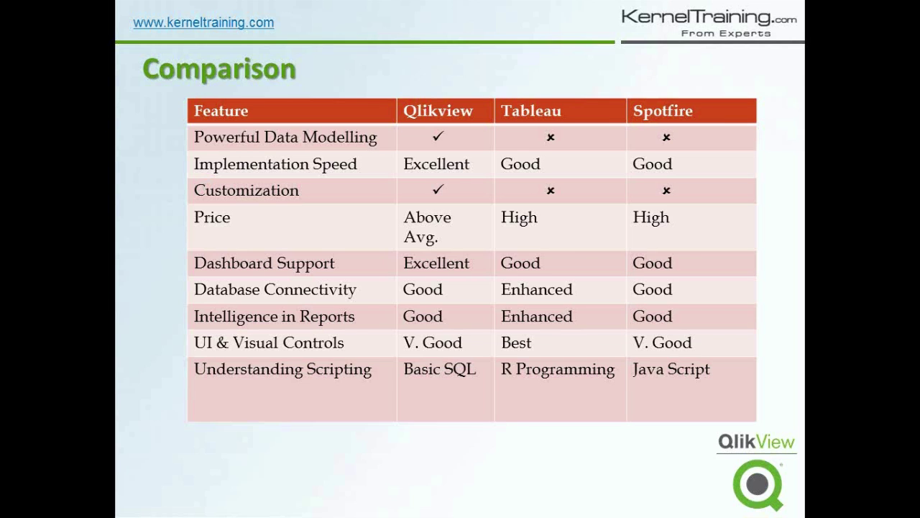
pyautogui.press('Escape')
pyautogui.click(145, 509)
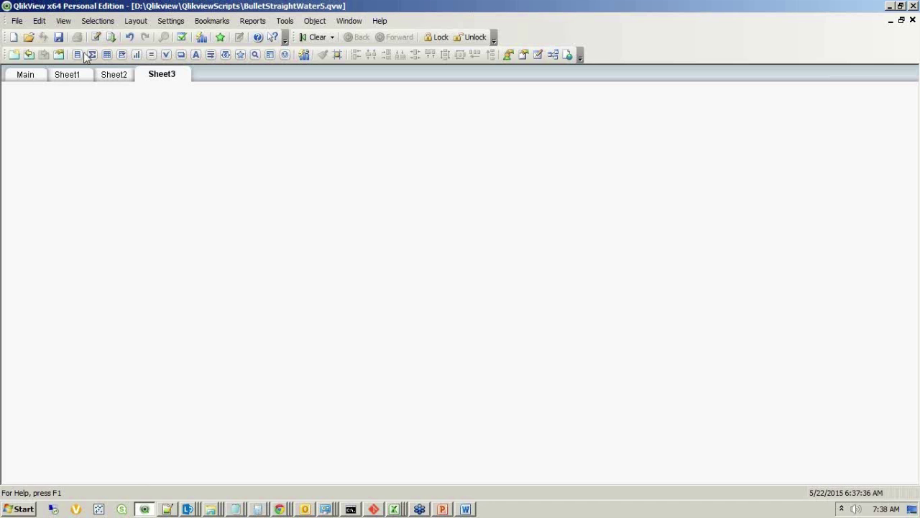
# - Open the script editor and view the OLE DB provider list and the available database connector types without connecting
pyautogui.click(95, 36)
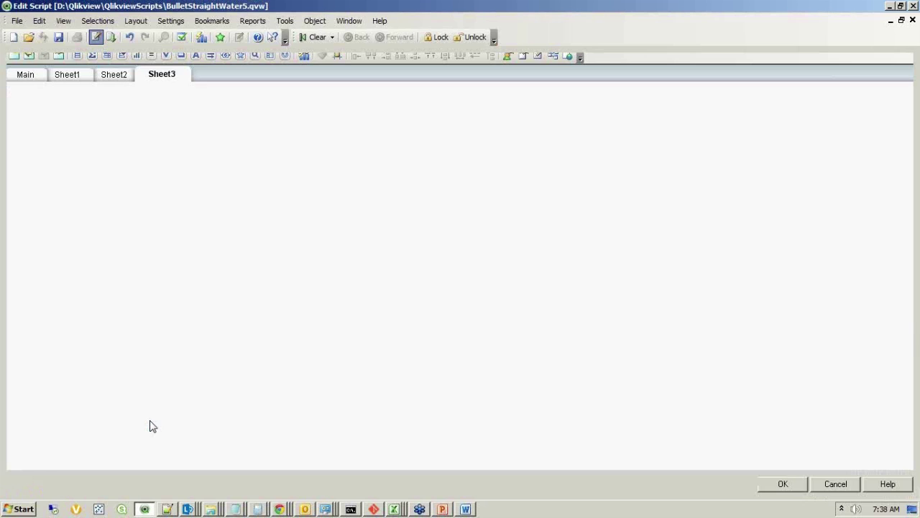
pyautogui.click(176, 397)
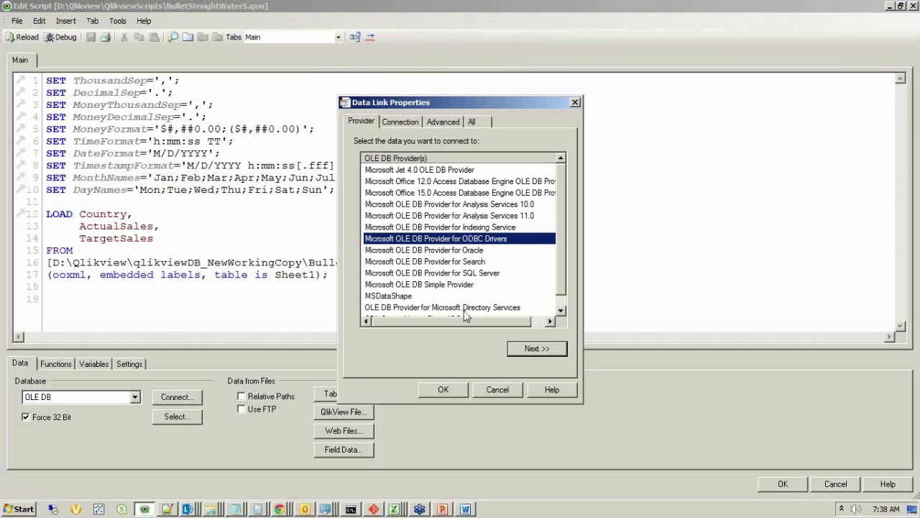
pyautogui.press('Escape')
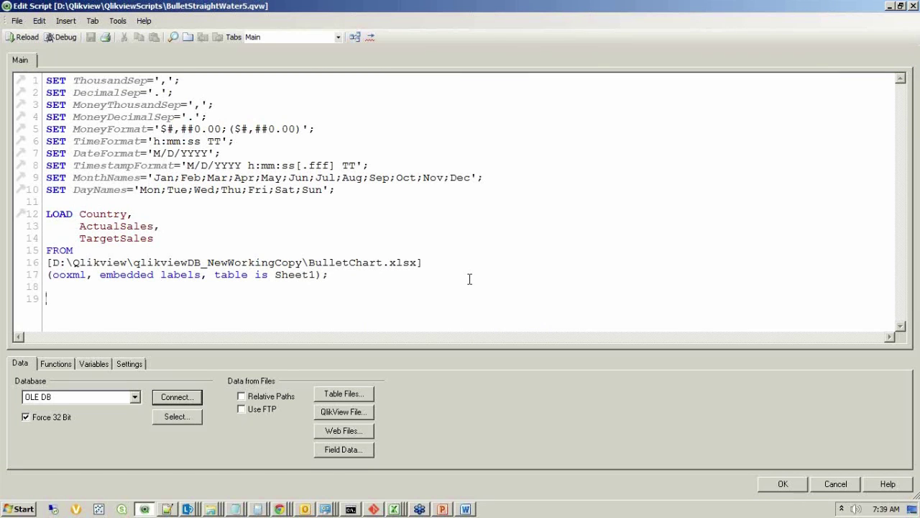
pyautogui.click(134, 397)
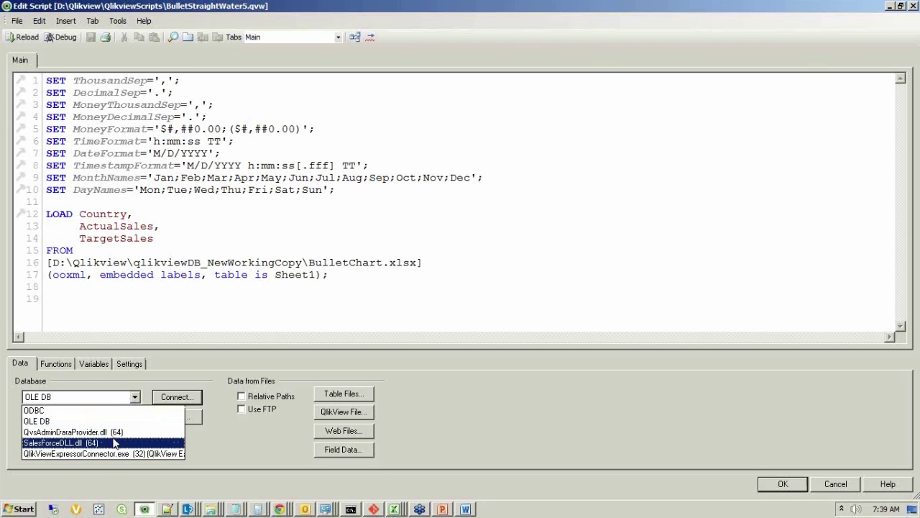
pyautogui.click(140, 302)
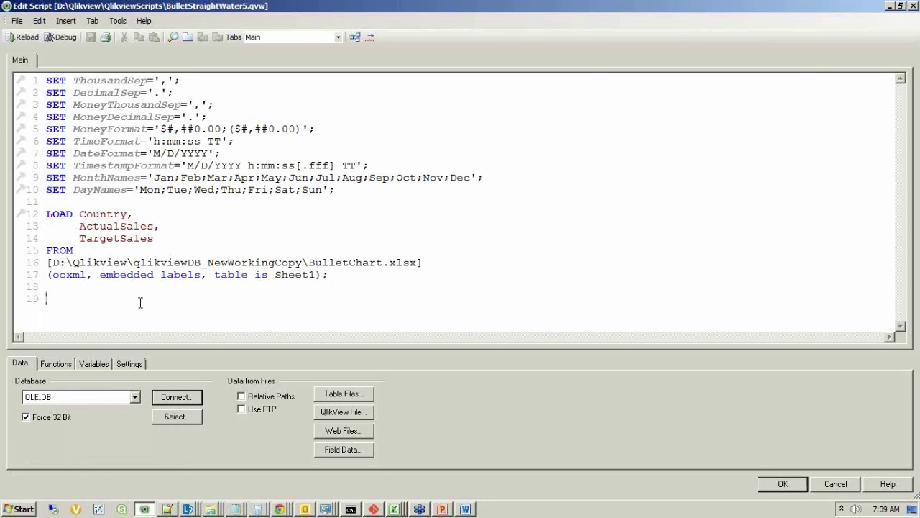
# - Switch to PowerPoint, present the Comparison slide full screen, and return to QlikView
pyautogui.hotkey('alt', 'Tab')
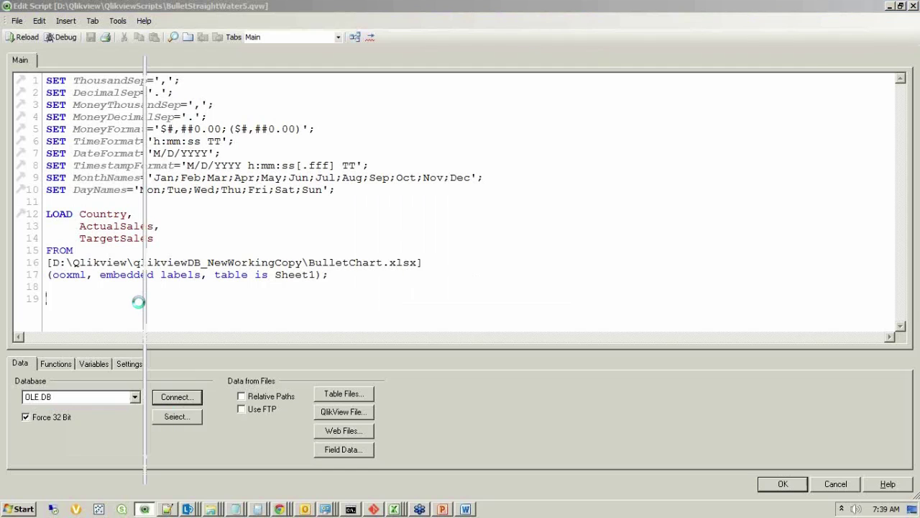
pyautogui.hotkey('shift', 'F5')
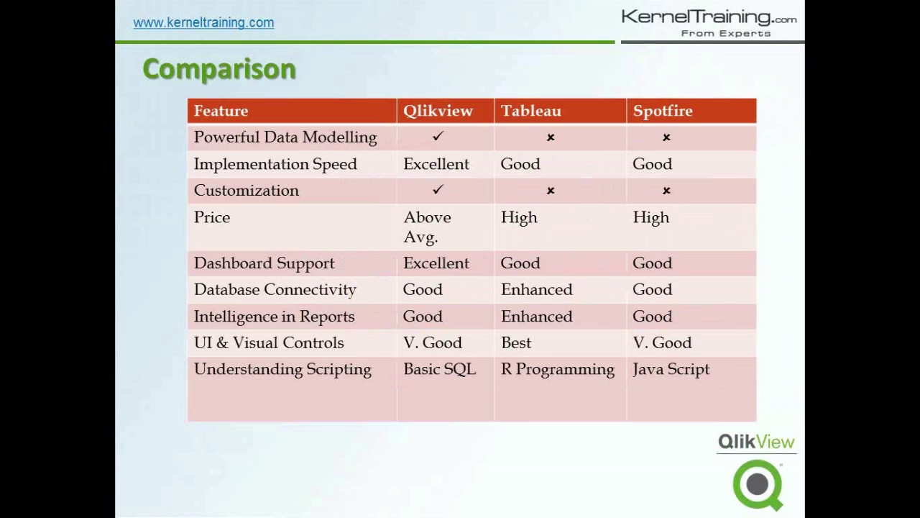
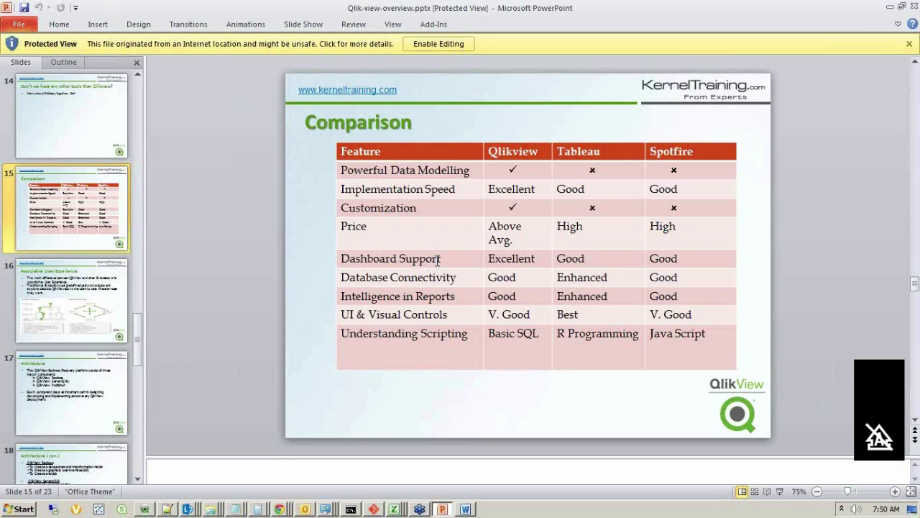
pyautogui.click(145, 509)
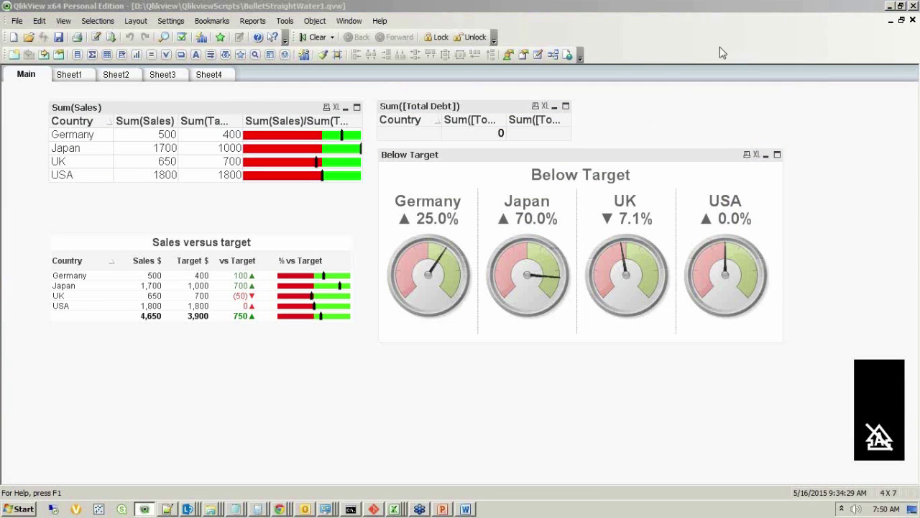
# - Close the BulletStraightWater1 document, open Objects1.qvw, and hide and redisplay its filter criteria on the Main sheet
pyautogui.click(912, 20)
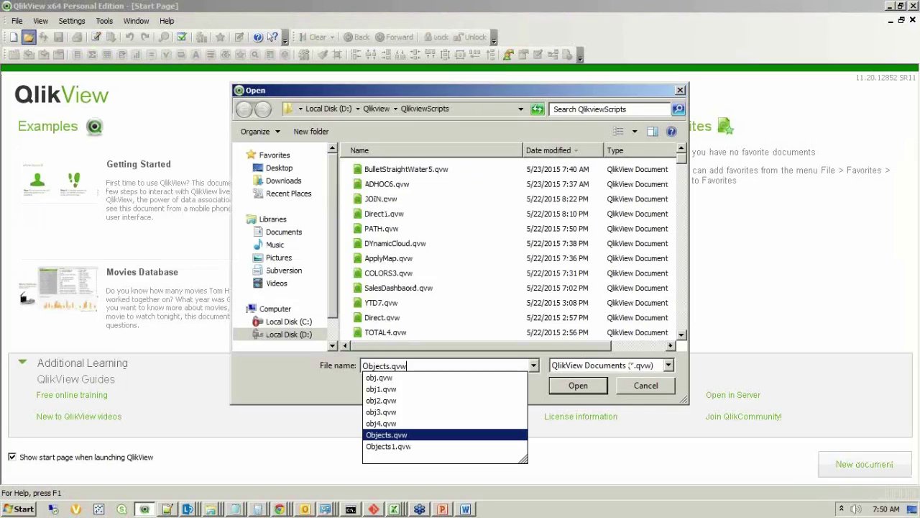
pyautogui.press('Return')
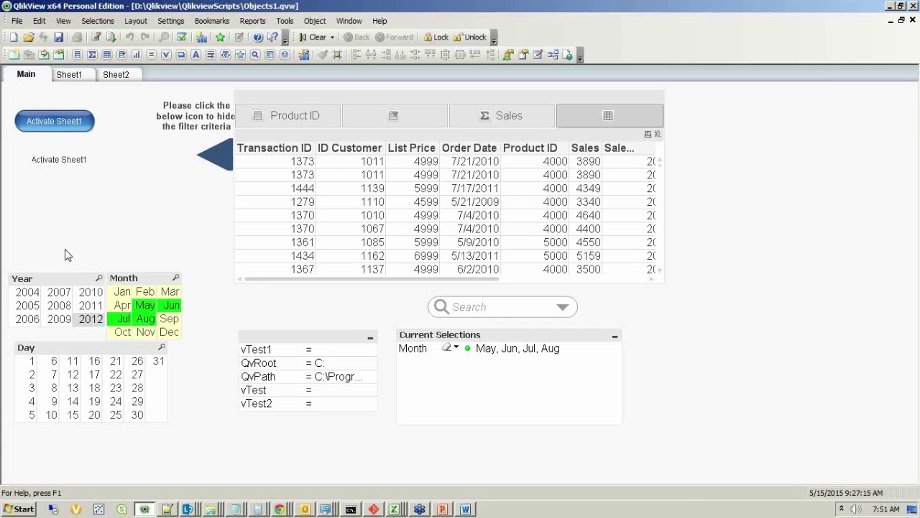
pyautogui.click(218, 159)
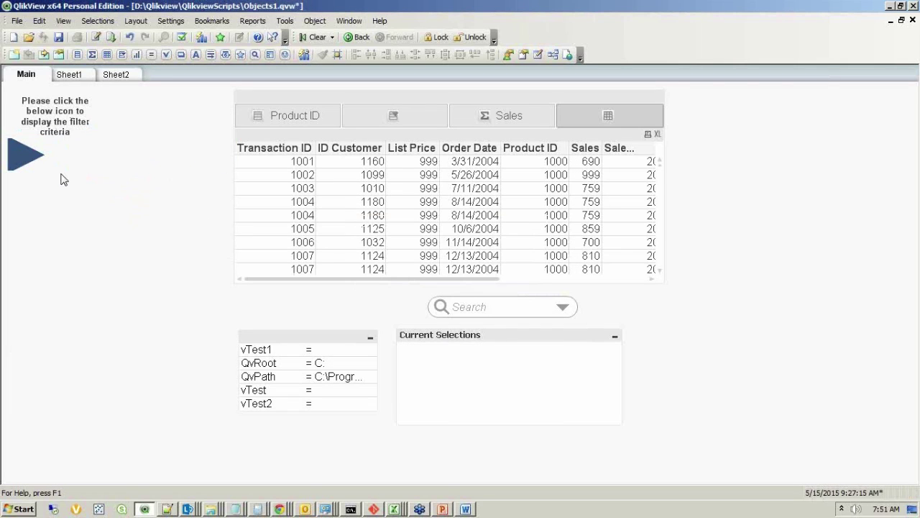
pyautogui.click(24, 163)
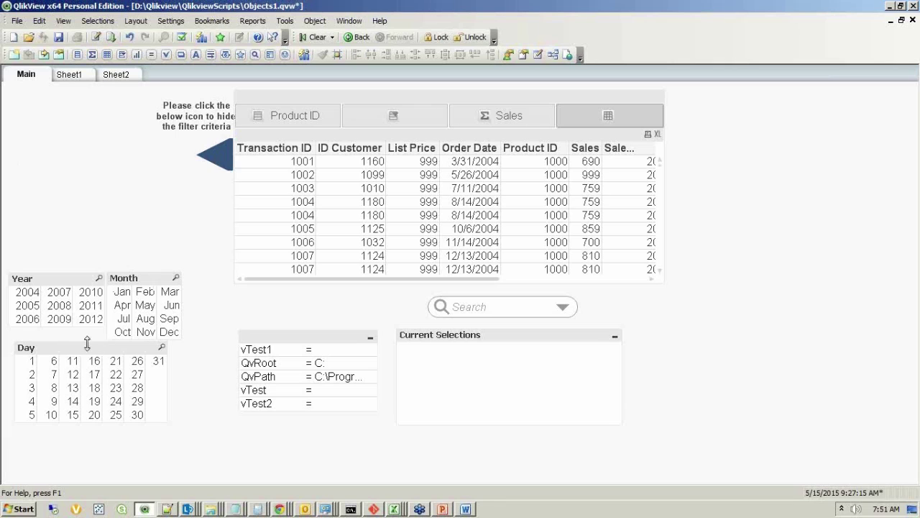
# - Filter the table by months Jan to Sep and years 2008 to 2012, and clear all selections
pyautogui.moveTo(122, 291); pyautogui.dragTo(169, 319)
pyautogui.moveTo(52, 311); pyautogui.dragTo(91, 319)
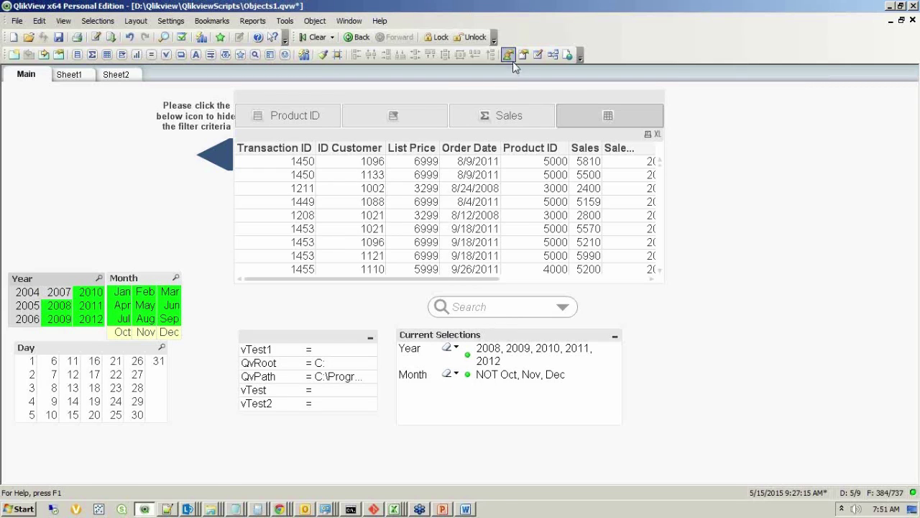
pyautogui.click(317, 37)
# - Search all fields of the document for 12 and dismiss the search without selecting anything
pyautogui.click(476, 307)
pyautogui.write('12')
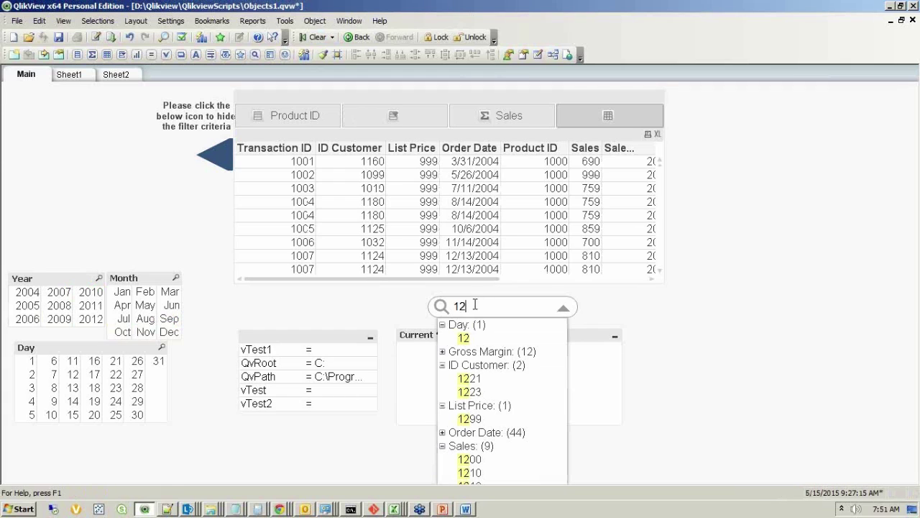
pyautogui.click(413, 304)
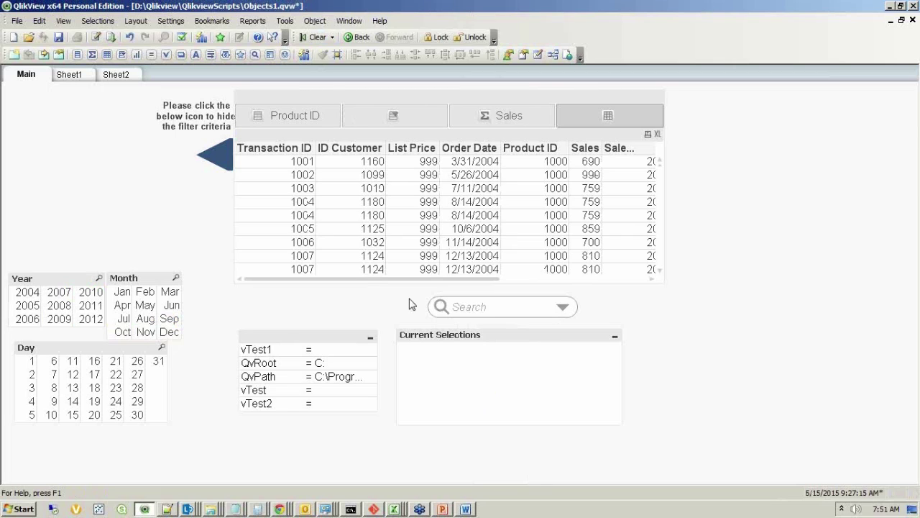
# - Save the Objects1 document, hide its filter criteria and close the document
pyautogui.hotkey('ctrl', 's')
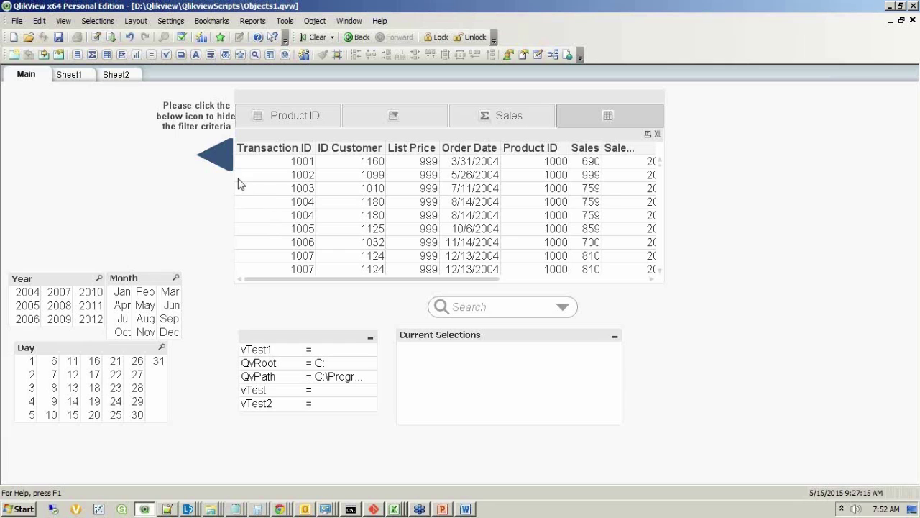
pyautogui.click(218, 158)
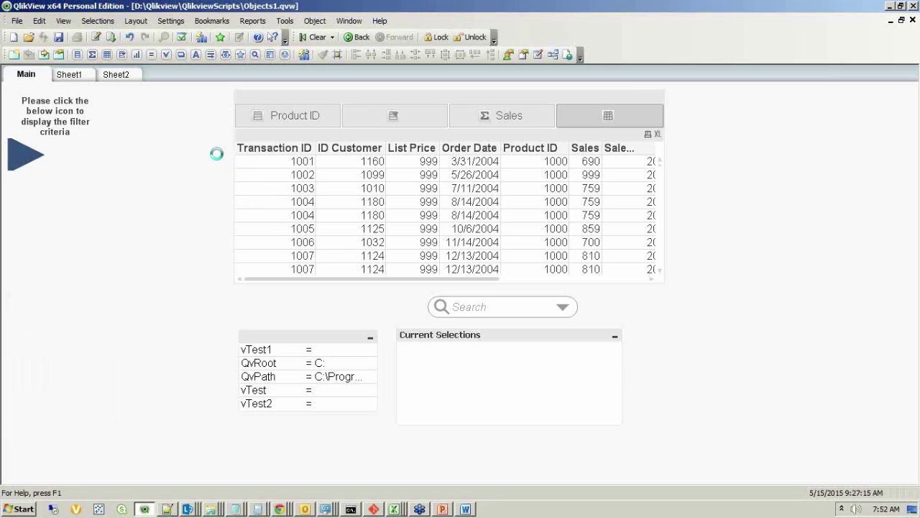
pyautogui.click(913, 20)
# - Open ADHOC6, clear its selections, and chart Total Sales with the Country and Product dimensions
pyautogui.scroll(-3, 456, 251)
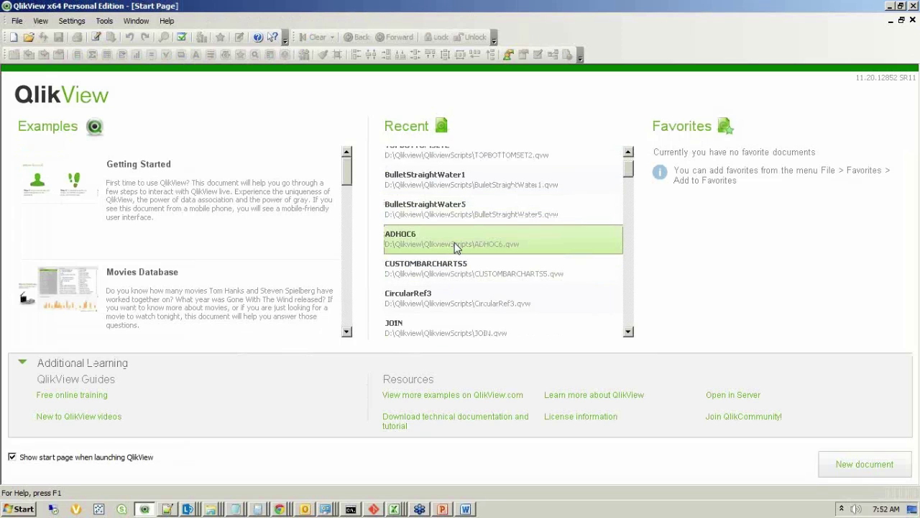
pyautogui.click(456, 247)
pyautogui.click(315, 37)
pyautogui.click(457, 122)
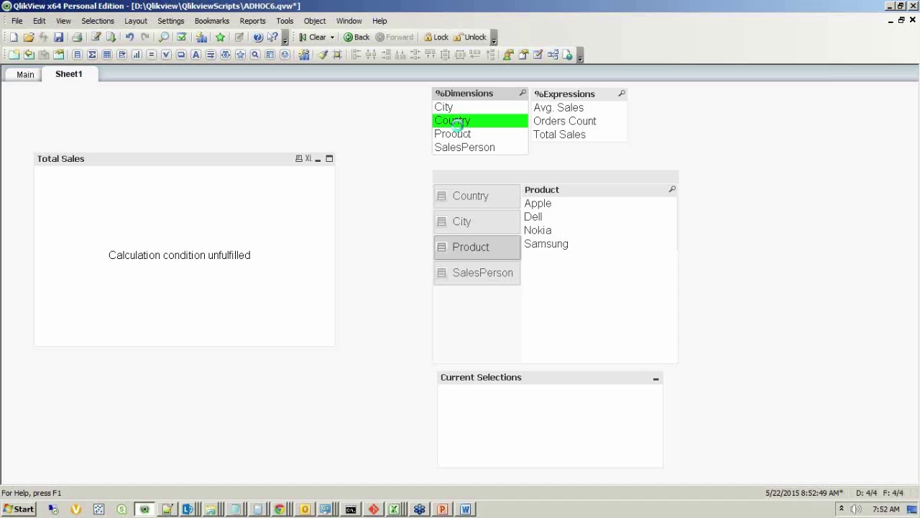
pyautogui.keyDown('ctrl'); pyautogui.click(464, 134); pyautogui.keyUp('ctrl')
pyautogui.click(546, 135)
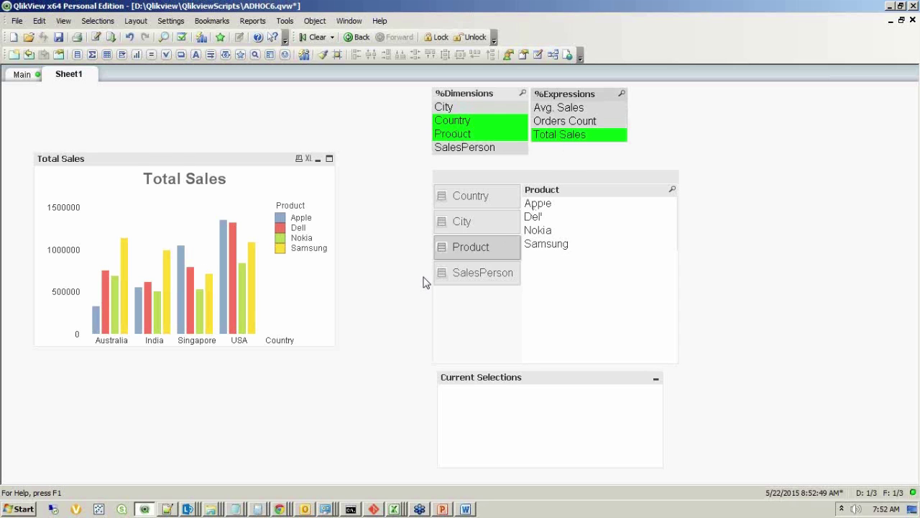
# - Filter the Total Sales chart by the countries India, Singapore and USA
pyautogui.click(474, 207)
pyautogui.click(545, 219)
pyautogui.moveTo(549, 245); pyautogui.dragTo(542, 217)
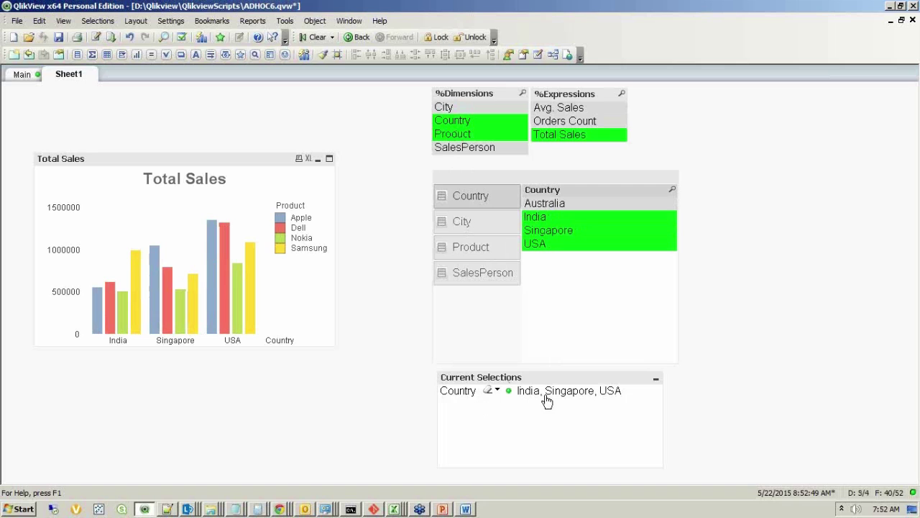
# - Filter the Total Sales chart by the products Dell, Nokia and Samsung, and save the document
pyautogui.click(482, 232)
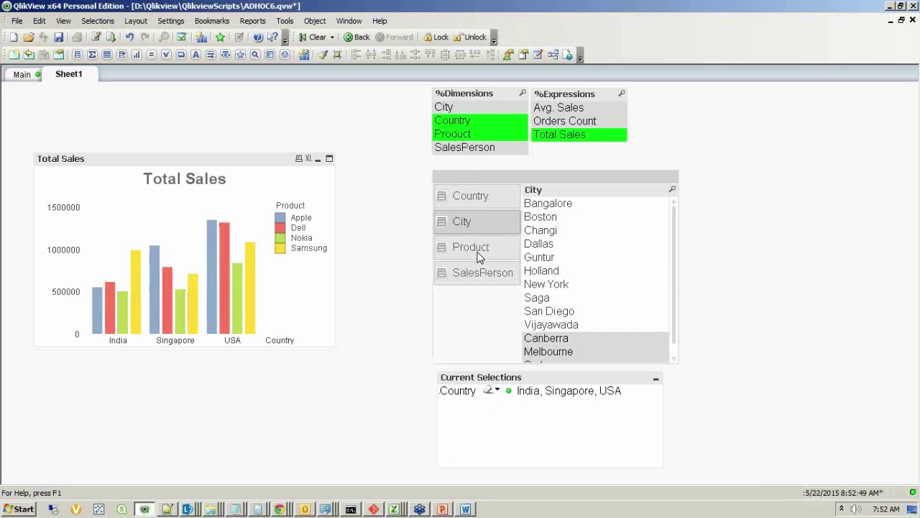
pyautogui.click(479, 254)
pyautogui.moveTo(552, 218); pyautogui.dragTo(548, 244)
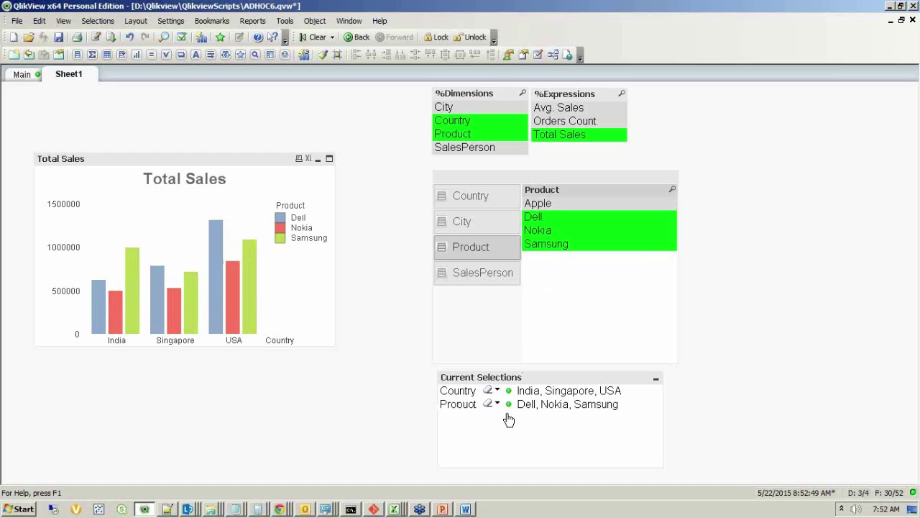
pyautogui.hotkey('ctrl', 's')
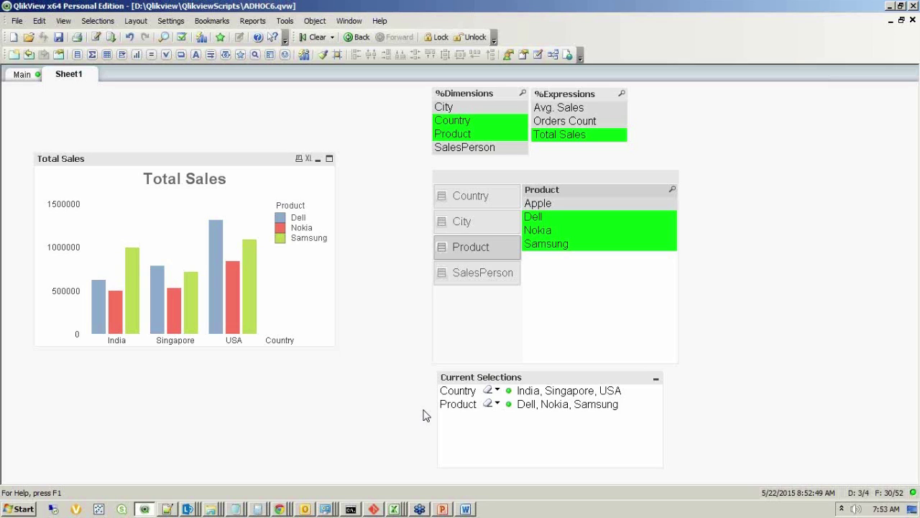
# - Switch to Chrome and look through the Tweets and Media sheets of the Social Media Buzz demo, returning to its Dashboard
pyautogui.click(15, 509)
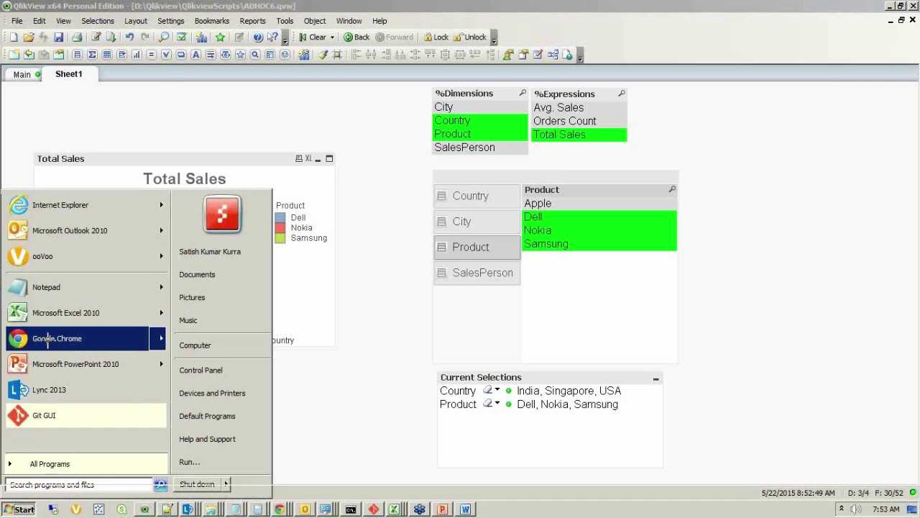
pyautogui.click(61, 386)
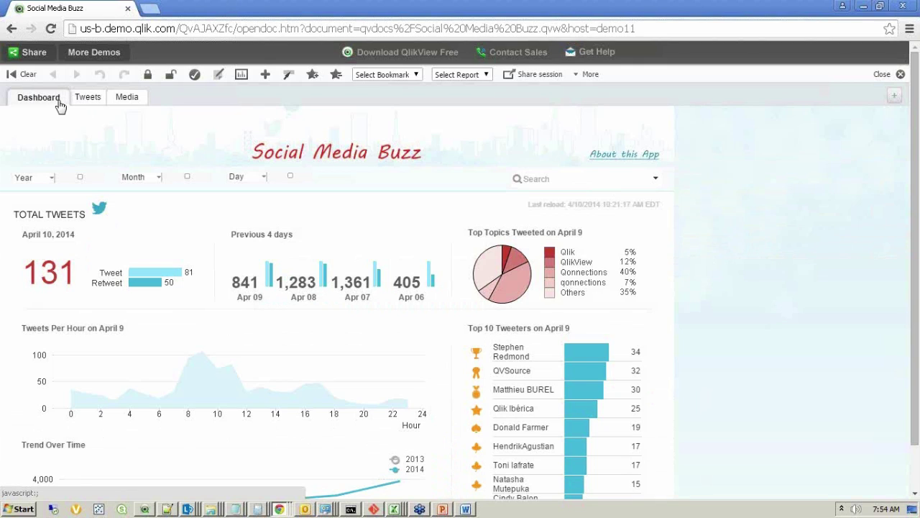
pyautogui.click(89, 98)
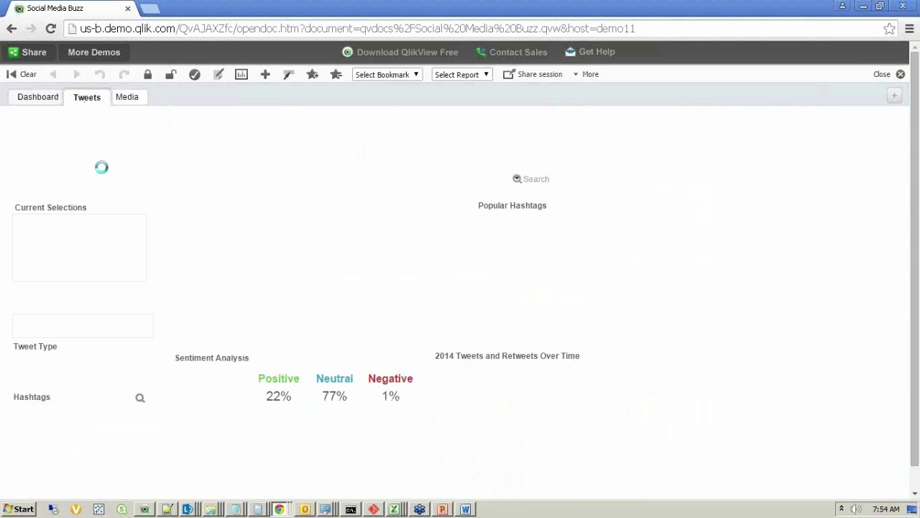
pyautogui.click(128, 99)
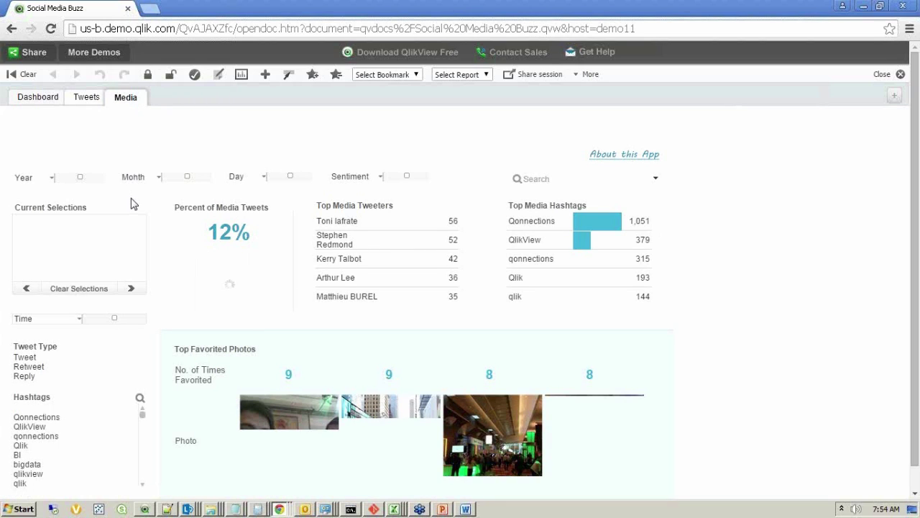
pyautogui.click(51, 102)
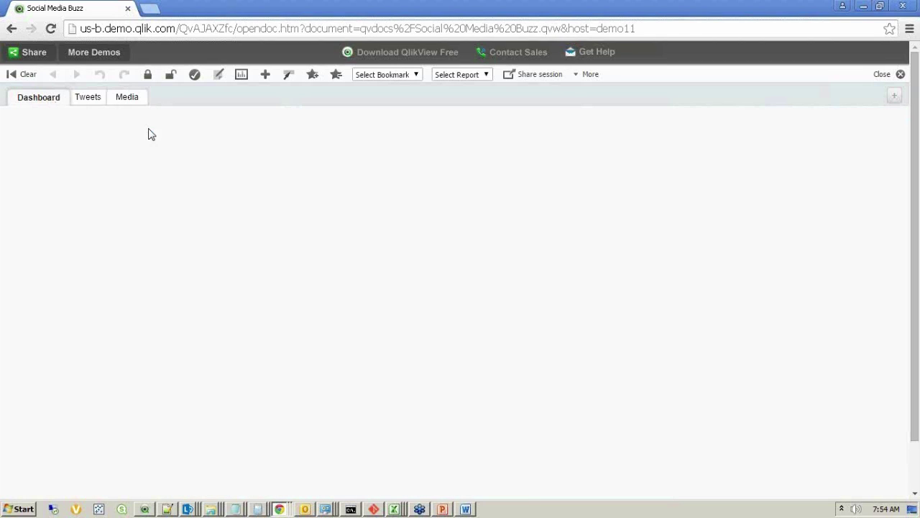
# - Filter the Social Media Buzz dashboard by year 2014 and month Apr
pyautogui.click(52, 177)
pyautogui.click(86, 189)
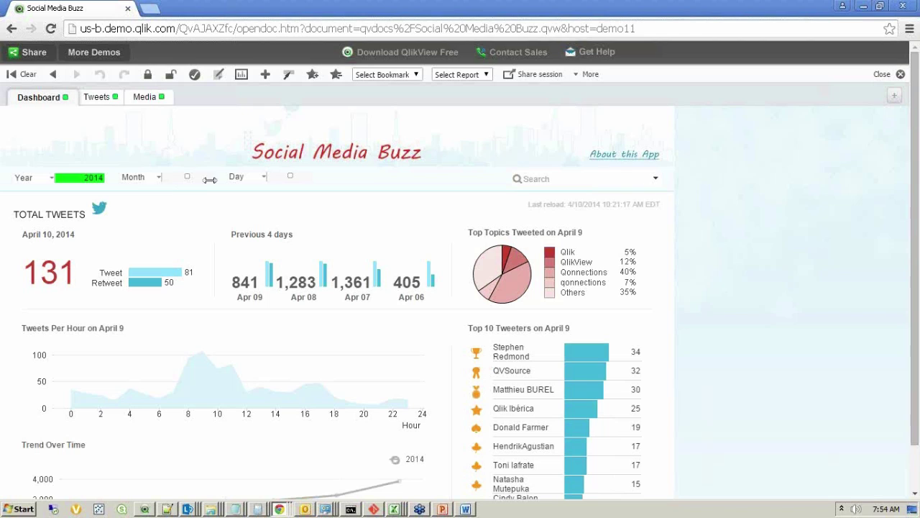
pyautogui.click(158, 178)
pyautogui.click(190, 188)
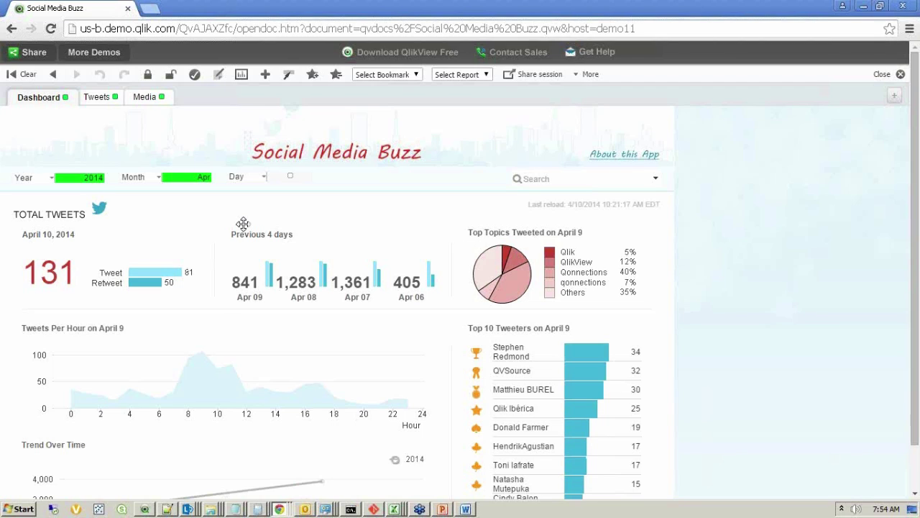
# - View the filtered Tweets and Media sheets, ending on the Tweets sheet
pyautogui.click(92, 101)
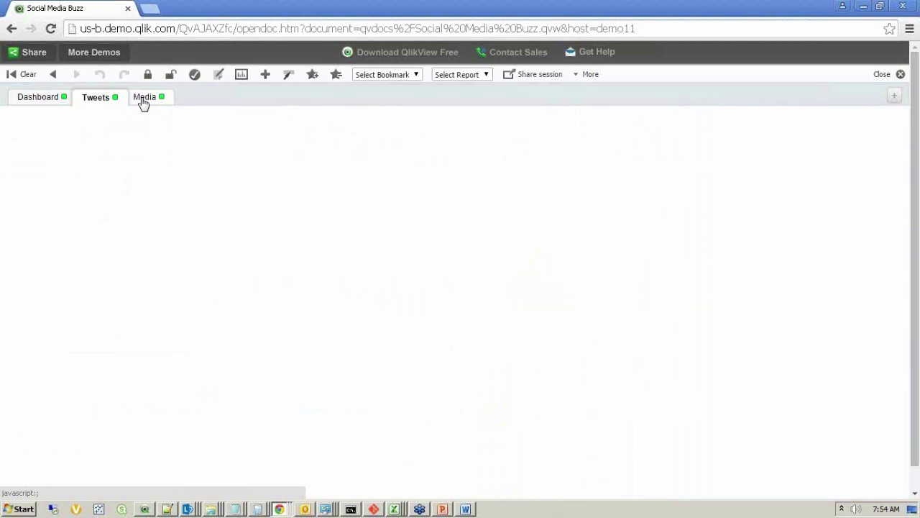
pyautogui.click(143, 102)
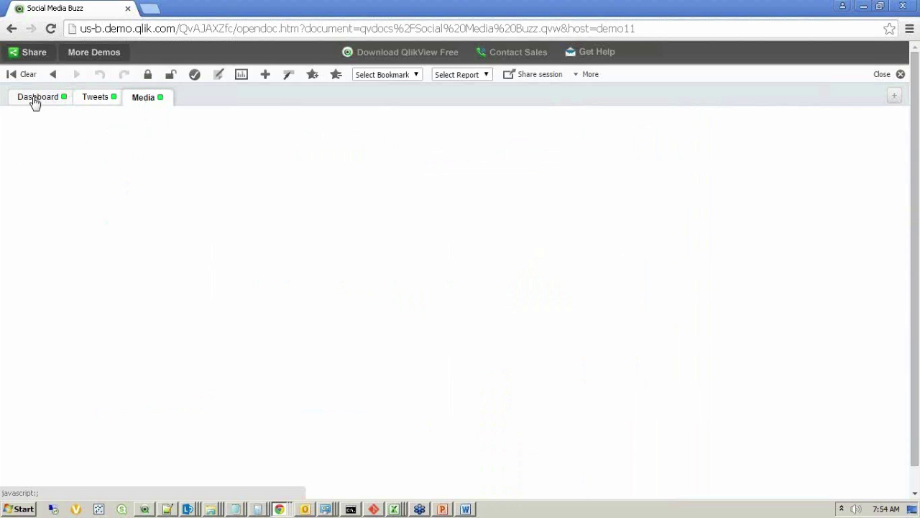
pyautogui.click(82, 102)
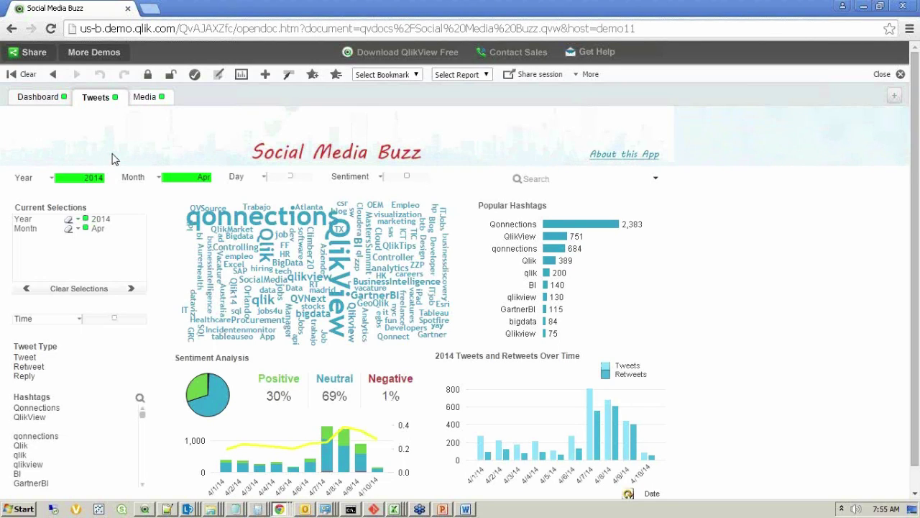
# - Revisit the Comparison slide in PowerPoint and switch to Excel's Qlikview Course Content_JOY.xlsx to review the topics from Data Source Wizard to Objects in QlikView
pyautogui.click(444, 509)
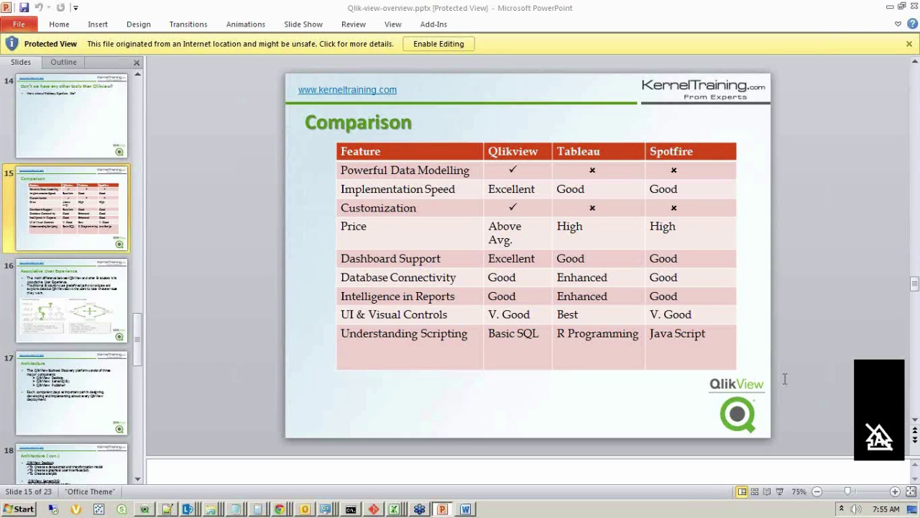
pyautogui.hotkey('alt', 'Tab')
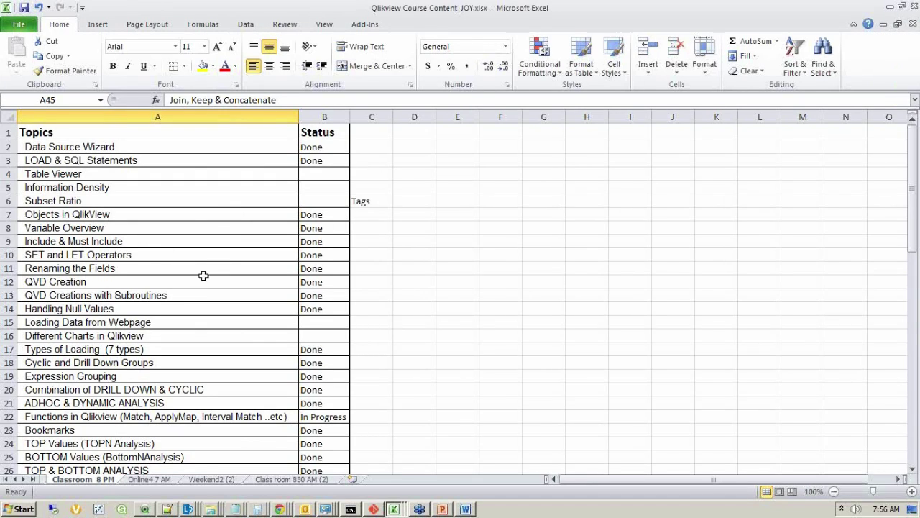
pyautogui.click(332, 148)
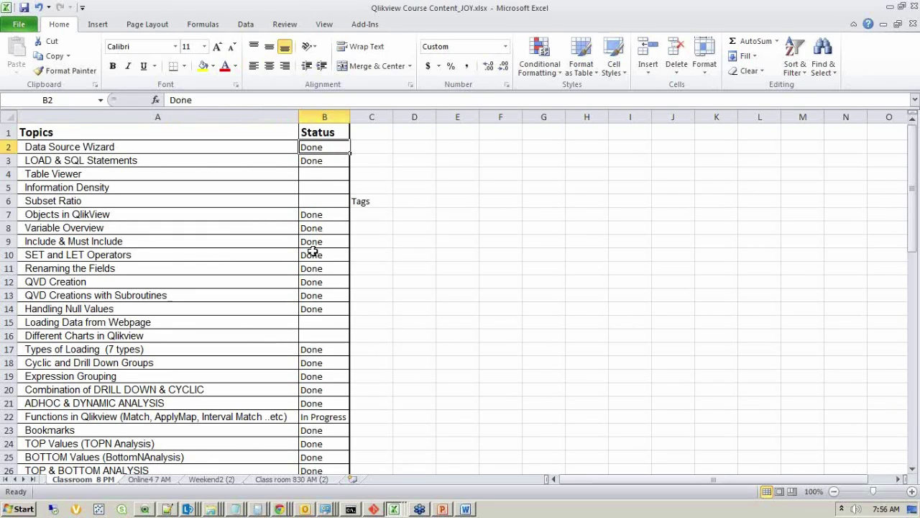
pyautogui.moveTo(100, 161); pyautogui.dragTo(128, 205)
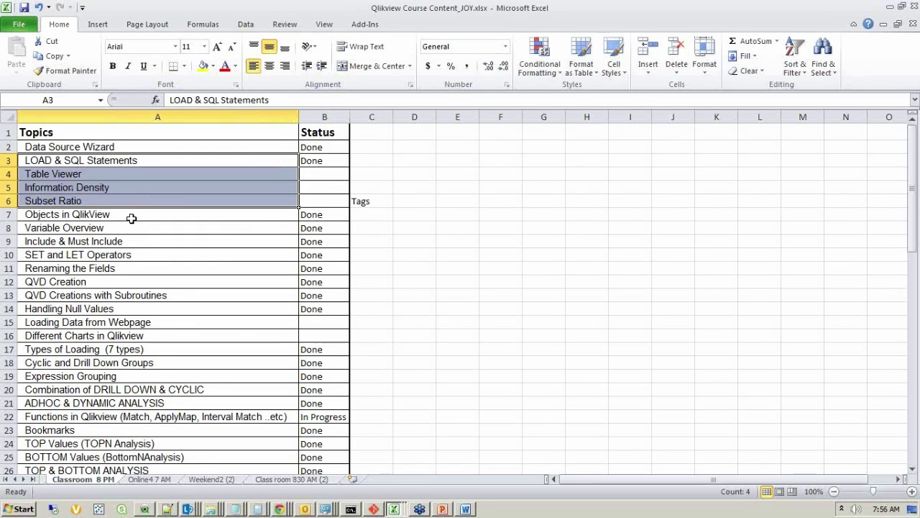
pyautogui.click(131, 219)
# - Walk through the course topics from Objects in QlikView to QVD Creations with Subroutines, highlighting their rows
pyautogui.click(5, 214)
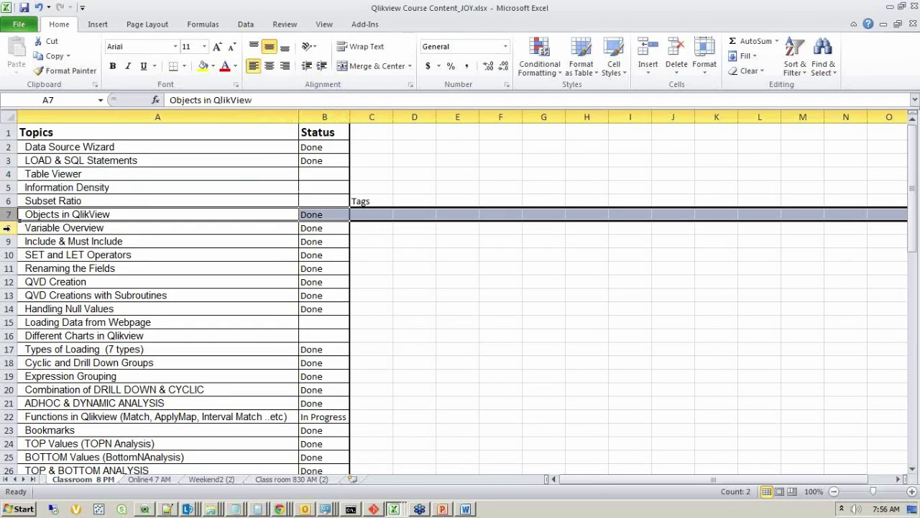
pyautogui.moveTo(6, 228); pyautogui.dragTo(8, 241)
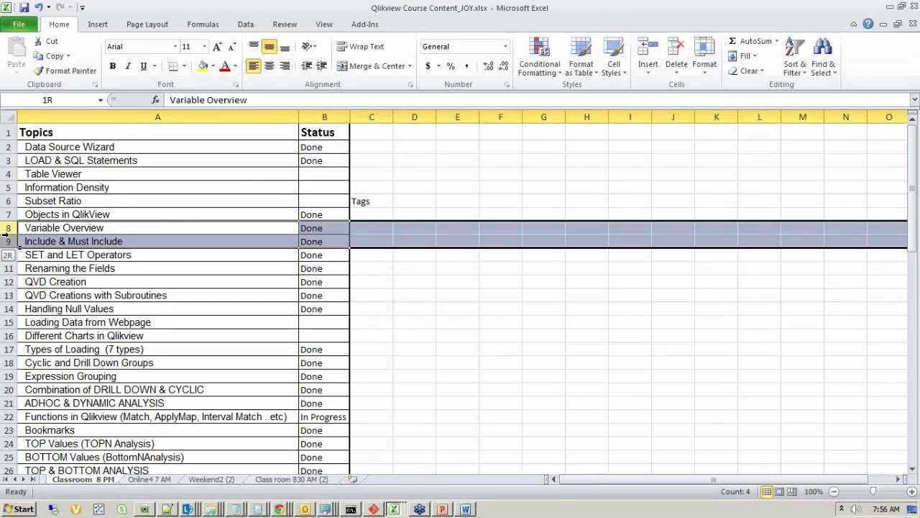
pyautogui.click(123, 241)
pyautogui.click(138, 255)
pyautogui.keyDown('shift'); pyautogui.click(136, 266); pyautogui.keyUp('shift')
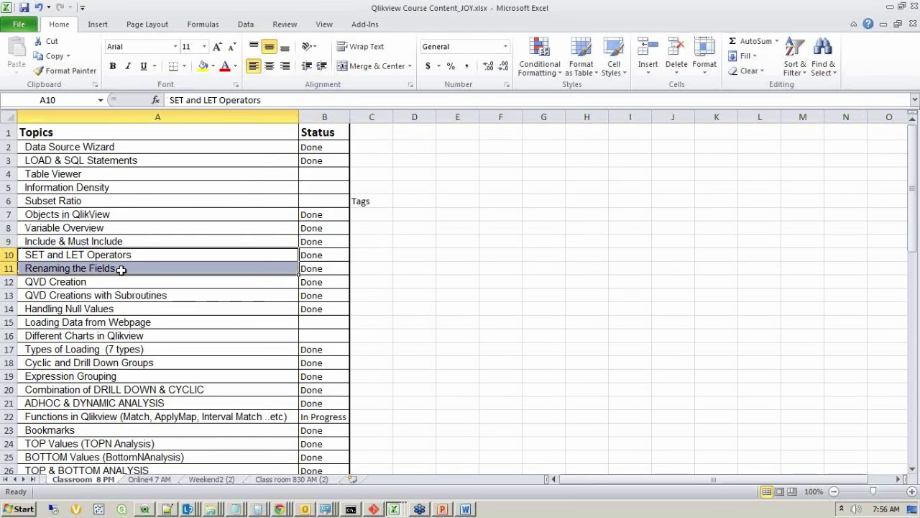
pyautogui.click(121, 269)
pyautogui.click(3, 281)
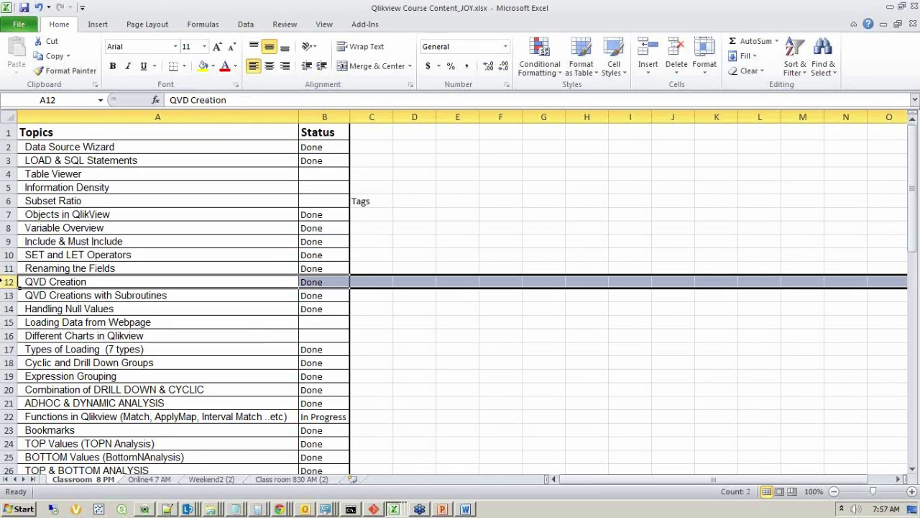
pyautogui.click(4, 295)
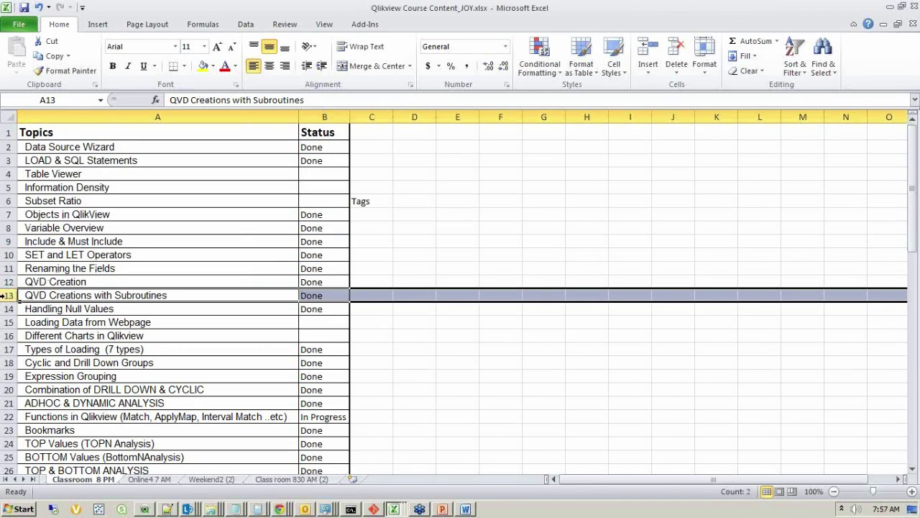
# - Switch to QlikView, close ADHOC6.qvw and open SubRoutine2.qvw from the QlikviewScripts folder
pyautogui.click(146, 509)
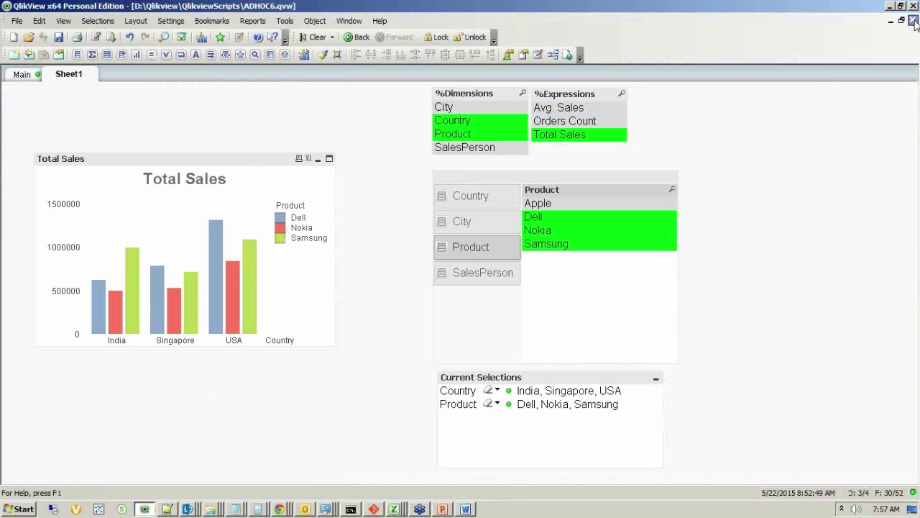
pyautogui.click(912, 20)
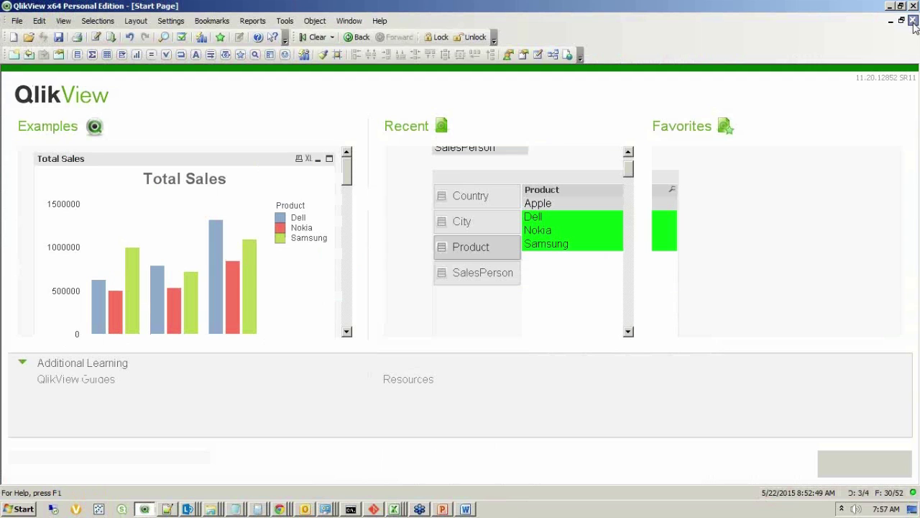
pyautogui.click(29, 37)
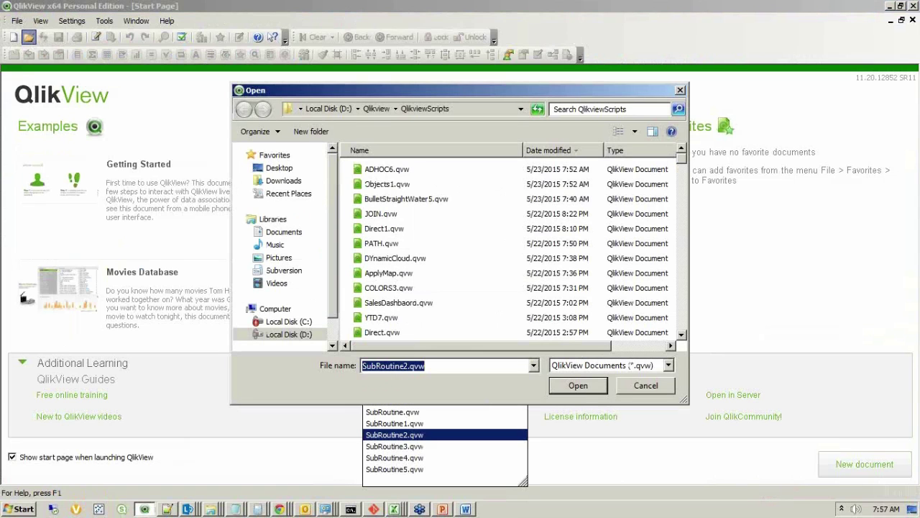
pyautogui.press('Return')
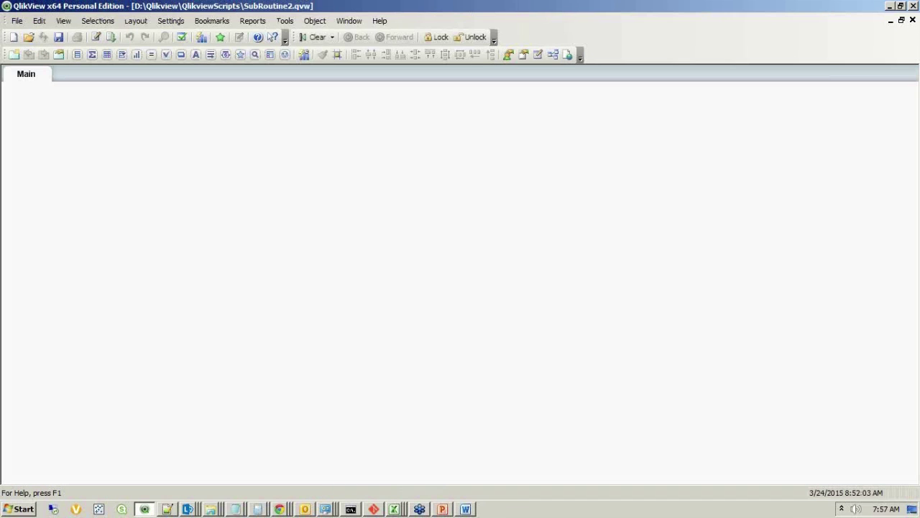
# - Examine the included file sub5.txt from SubRoutine2's load script in Notepad, and highlight the script's Call StoreAndDrop('Table1') line
pyautogui.moveTo(112, 80); pyautogui.dragTo(336, 80)
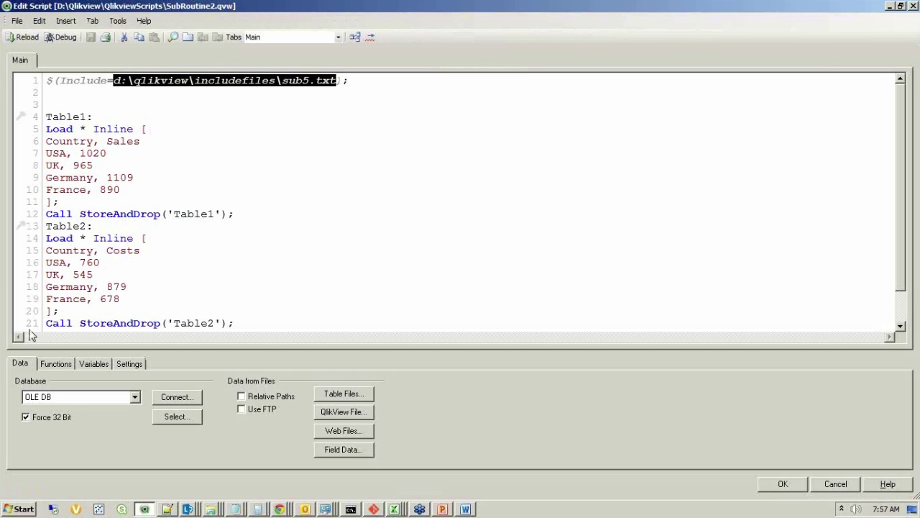
pyautogui.click(9, 509)
pyautogui.click(192, 462)
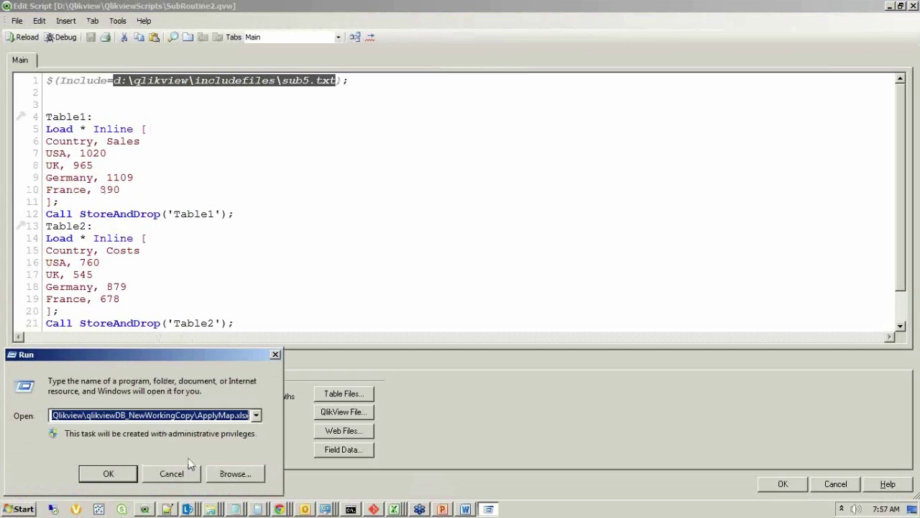
pyautogui.press('Return')
pyautogui.moveTo(9, 115); pyautogui.dragTo(61, 248)
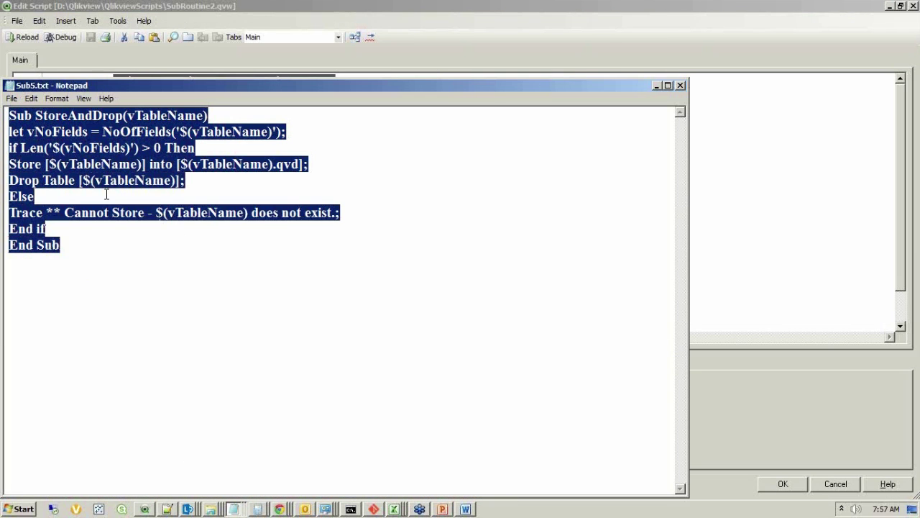
pyautogui.click(656, 86)
pyautogui.moveTo(46, 213); pyautogui.dragTo(235, 214)
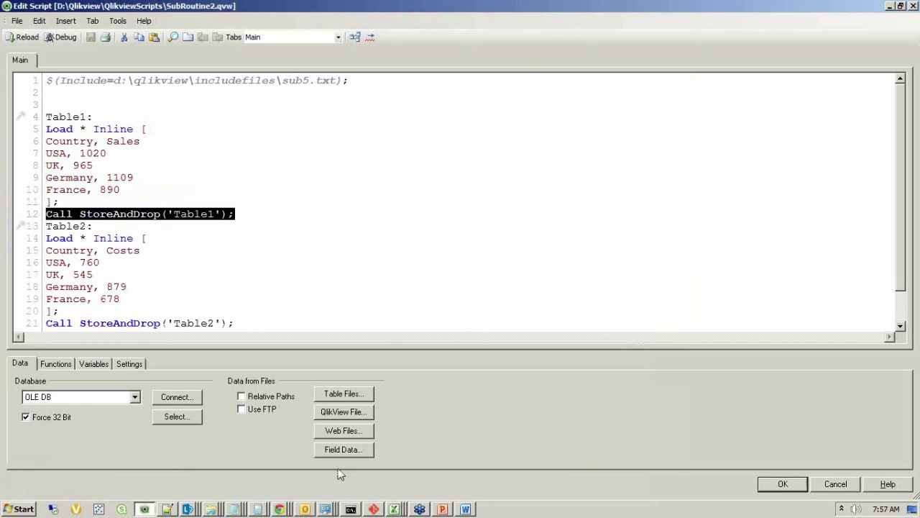
# - Switch back to the Excel course content and highlight the topics from Handling Null Values to Types of Loading (7 types)
pyautogui.click(394, 509)
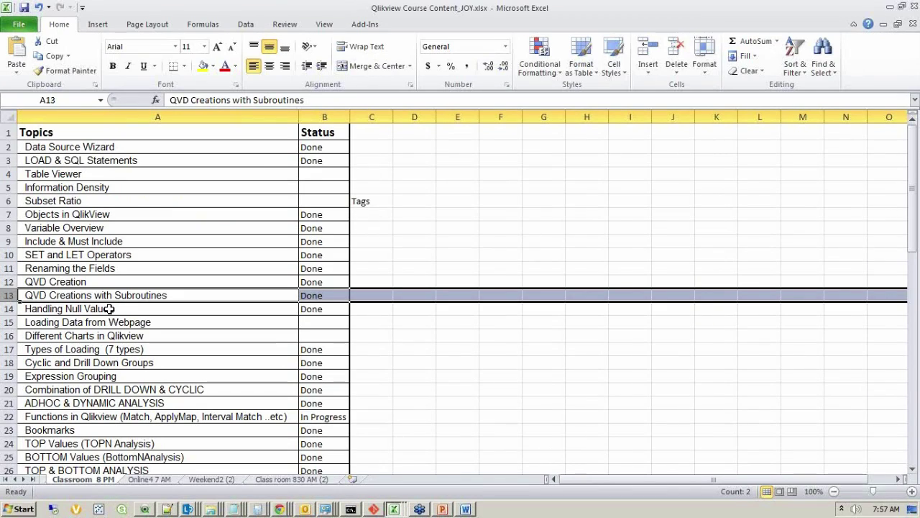
pyautogui.click(109, 308)
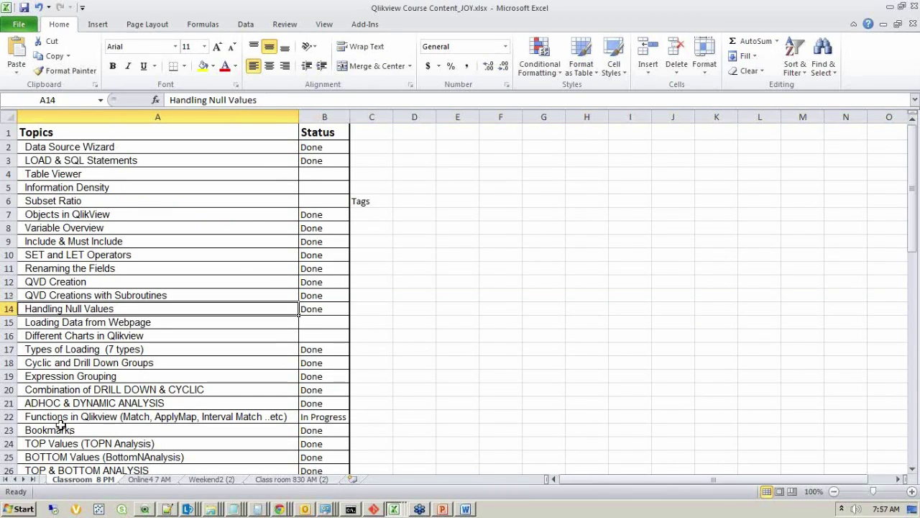
pyautogui.click(6, 322)
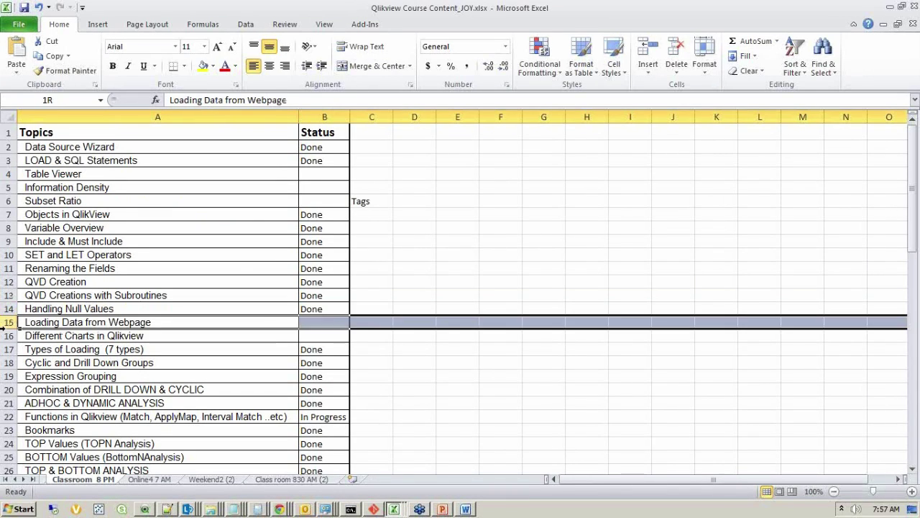
pyautogui.moveTo(3, 327); pyautogui.dragTo(6, 335)
pyautogui.click(6, 349)
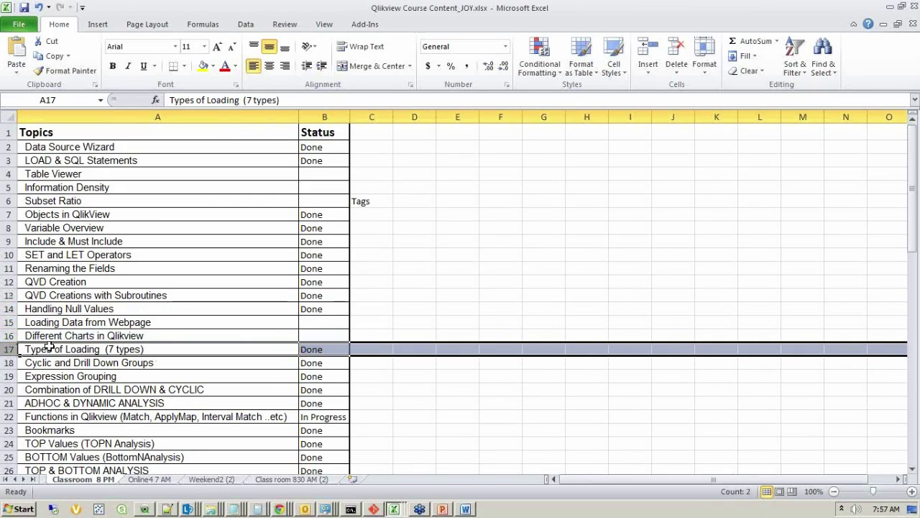
# - Switch to QlikviewOverview.pptx in PowerPoint, present the Types of Loading in Qlikview slide full screen, and exit the slide show
pyautogui.click(441, 509)
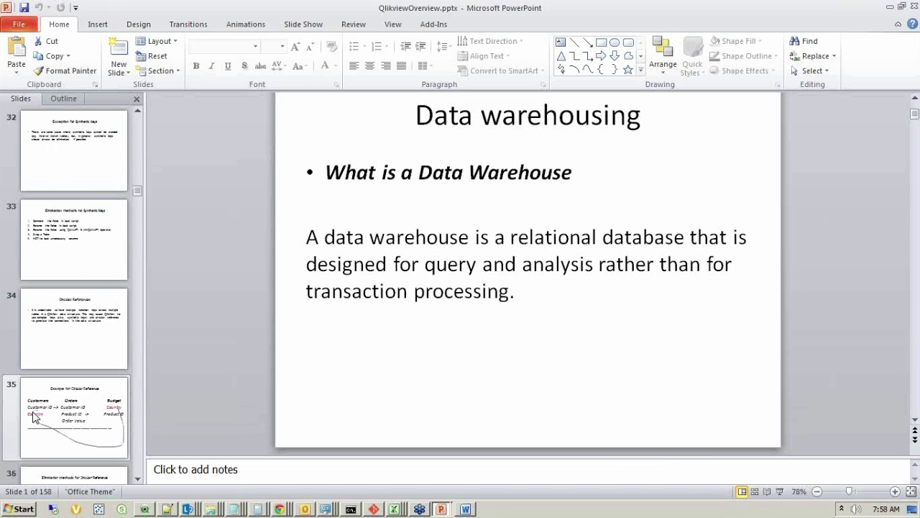
pyautogui.scroll(-5, 72, 288)
pyautogui.click(37, 415)
pyautogui.hotkey('shift', 'F5')
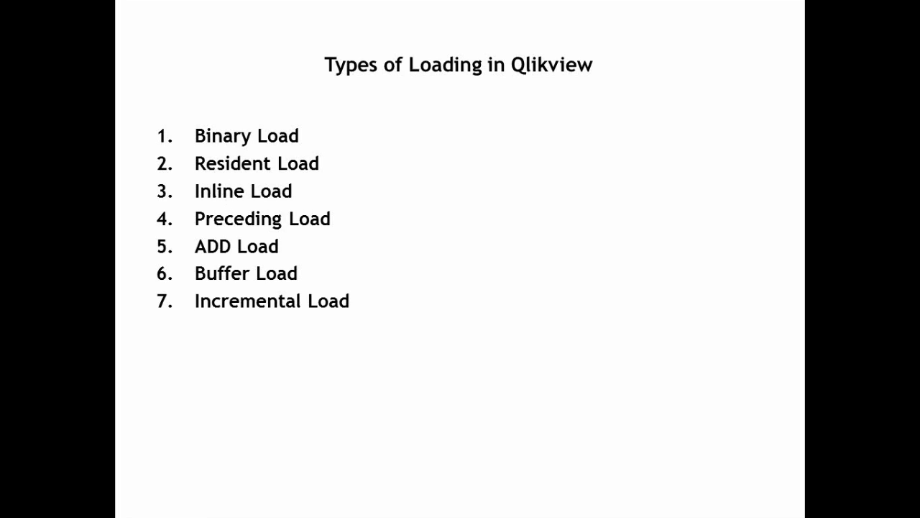
pyautogui.press('Escape')
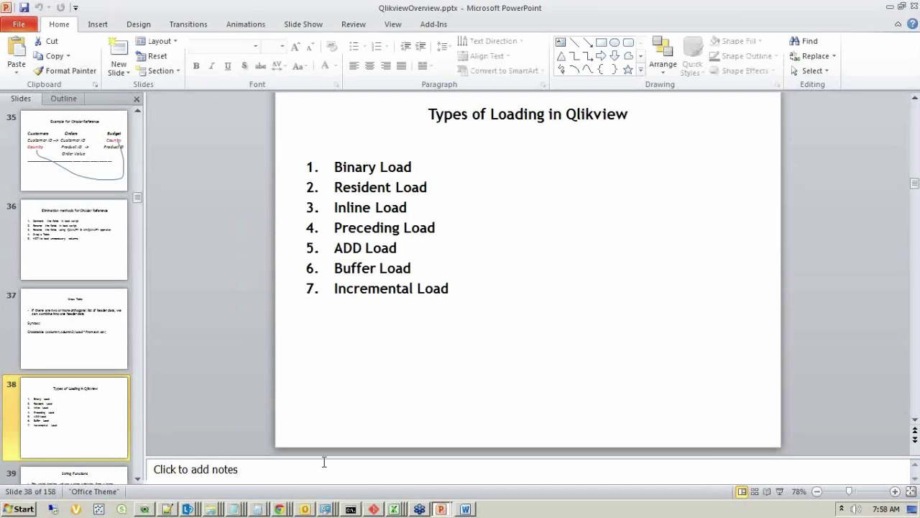
# - Return to the Excel course content and review the topics from Cyclic and Drill Down Groups to ADHOC & DYNAMIC ANALYSIS
pyautogui.click(393, 510)
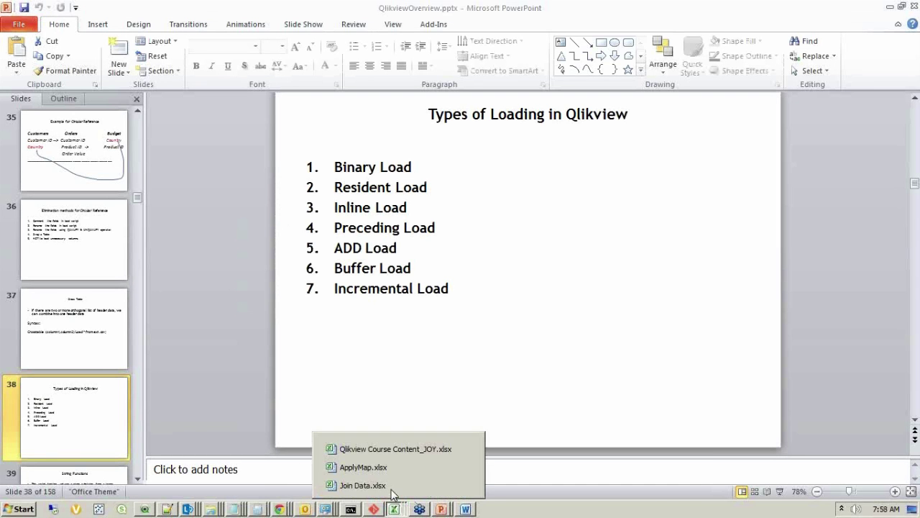
pyautogui.click(389, 461)
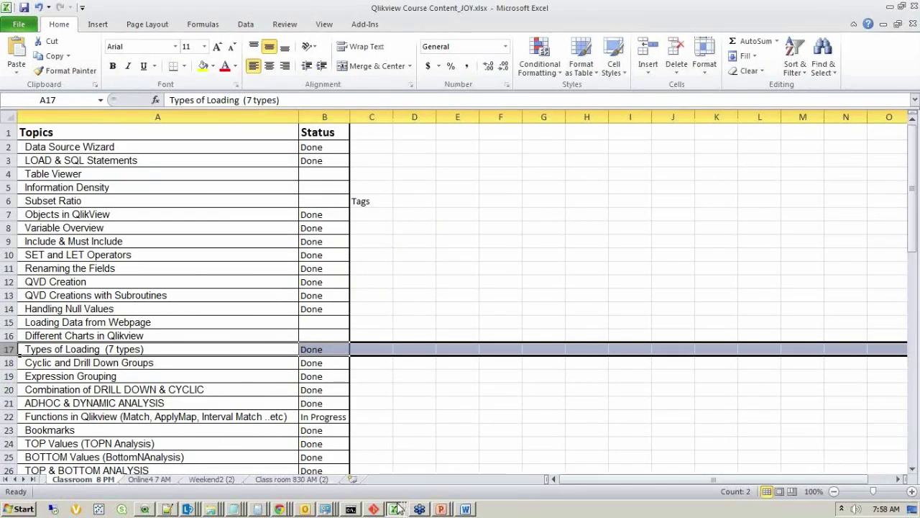
pyautogui.click(397, 507)
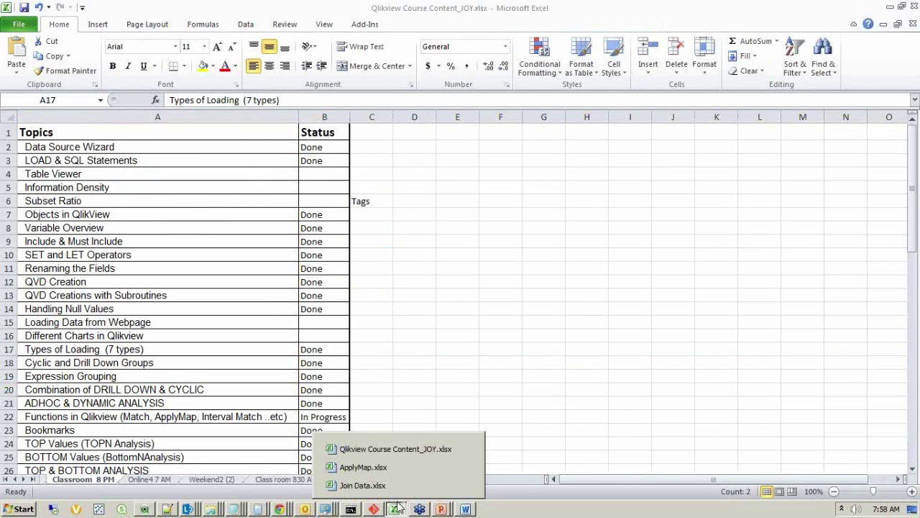
pyautogui.click(392, 467)
pyautogui.click(393, 509)
pyautogui.click(392, 442)
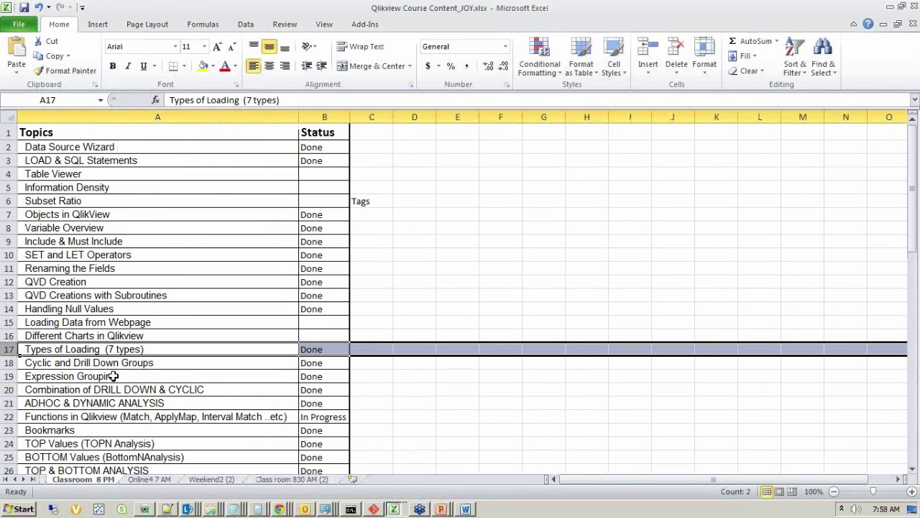
pyautogui.scroll(-1, 113, 375)
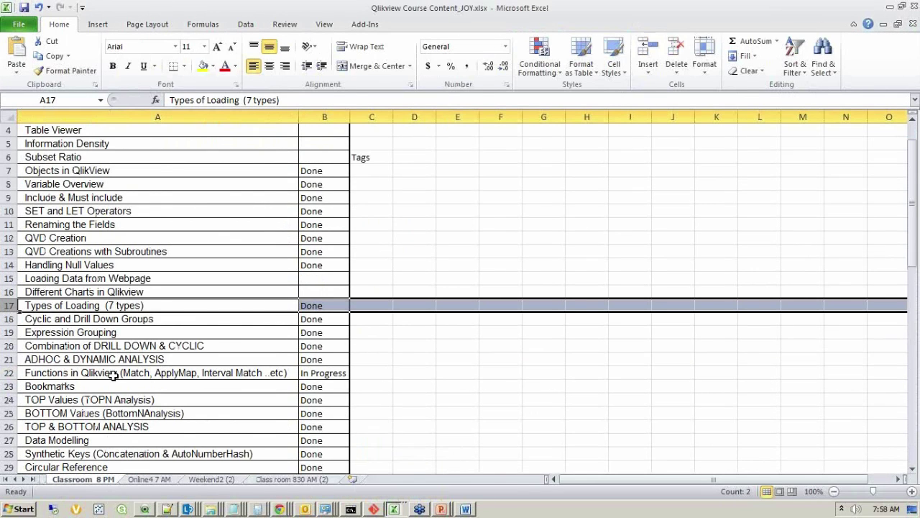
pyautogui.scroll(-2, 114, 376)
pyautogui.click(9, 238)
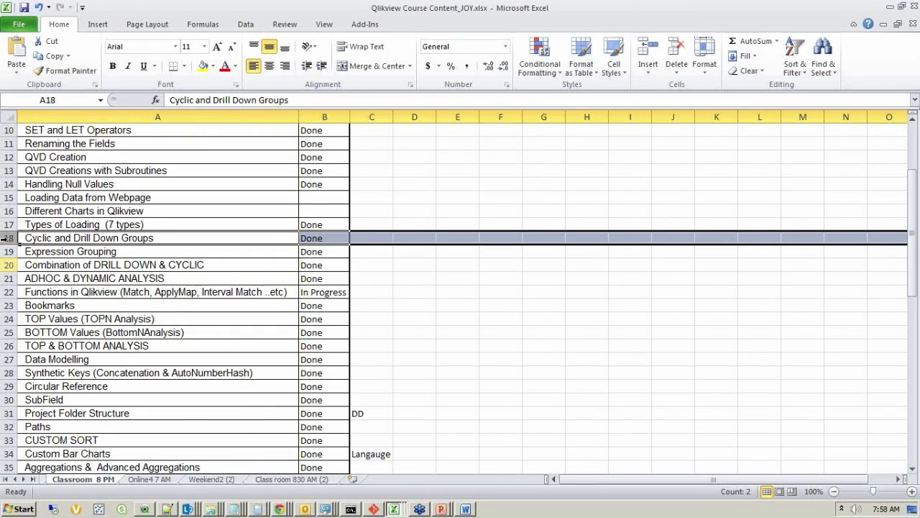
pyautogui.click(5, 264)
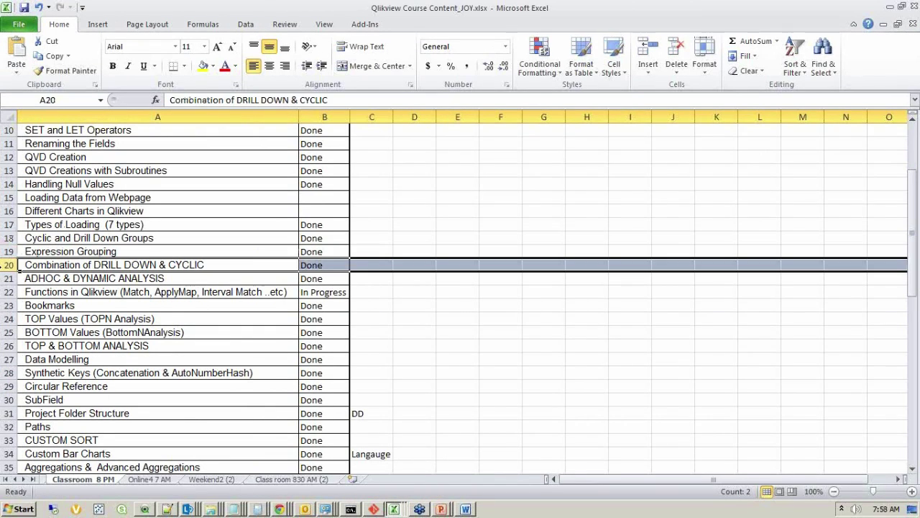
pyautogui.click(7, 278)
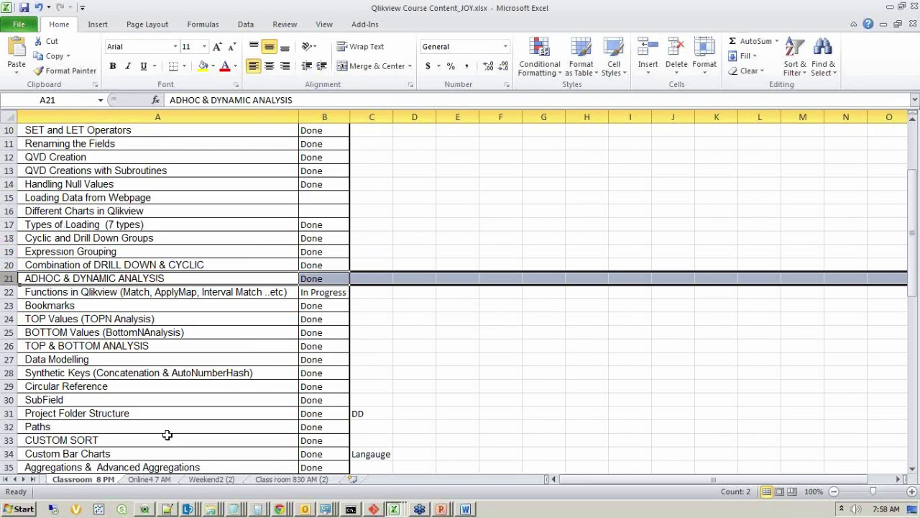
# - Switch to QlikView, close SubRoutine2.qvw and reopen the recent document ADHOC6
pyautogui.click(145, 509)
pyautogui.click(914, 8)
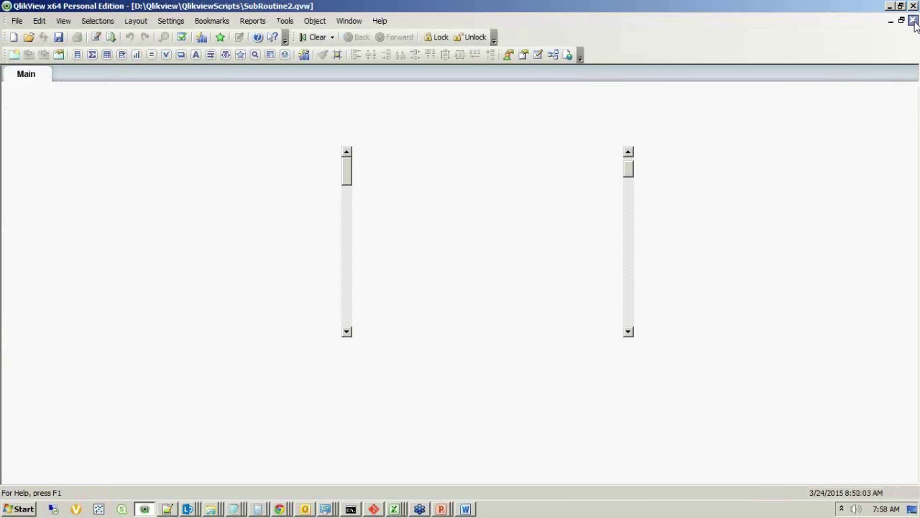
pyautogui.click(913, 21)
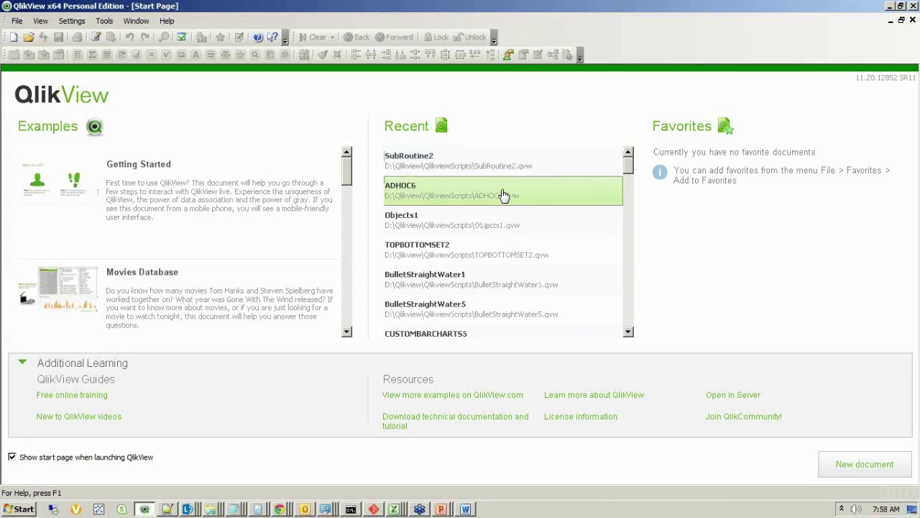
pyautogui.click(503, 195)
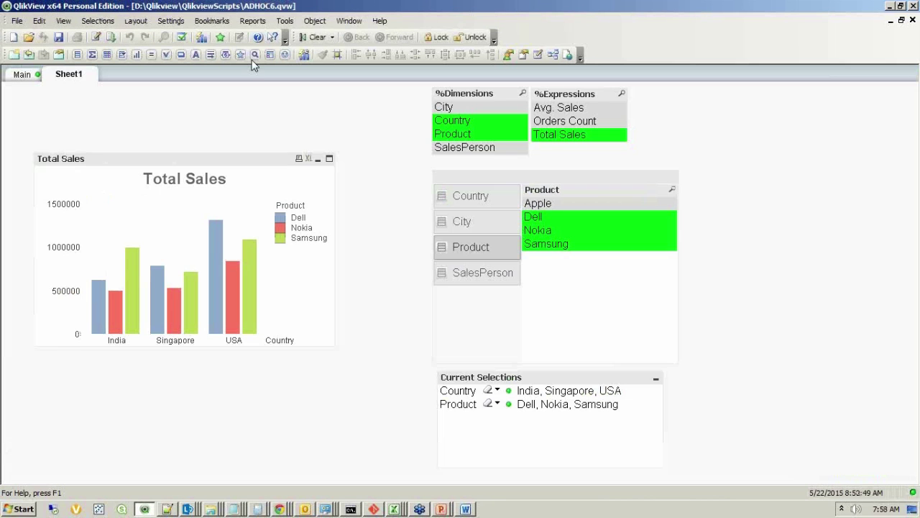
# - Clear the selections in ADHOC6, chart Country and Product by Avg. Sales, and select the cities from Canberra to New York
pyautogui.click(311, 38)
pyautogui.click(470, 134)
pyautogui.click(558, 107)
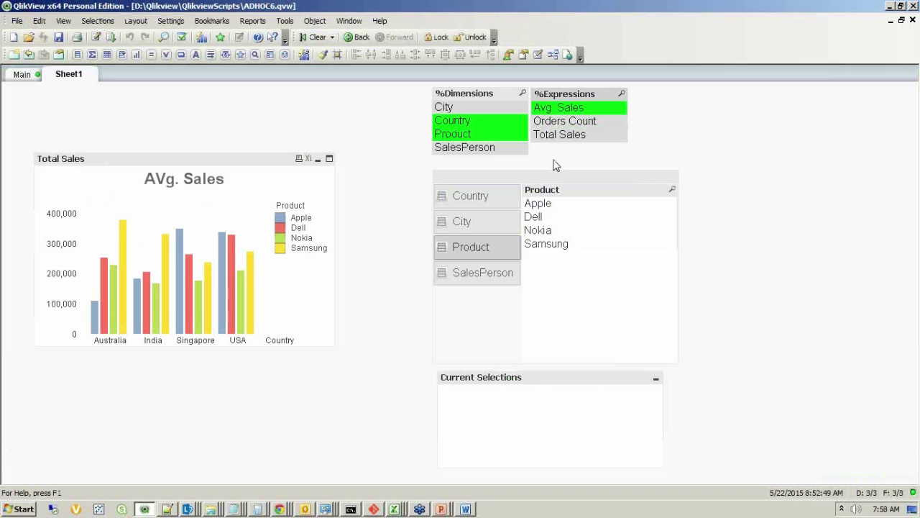
pyautogui.click(487, 216)
pyautogui.moveTo(521, 235); pyautogui.dragTo(561, 314)
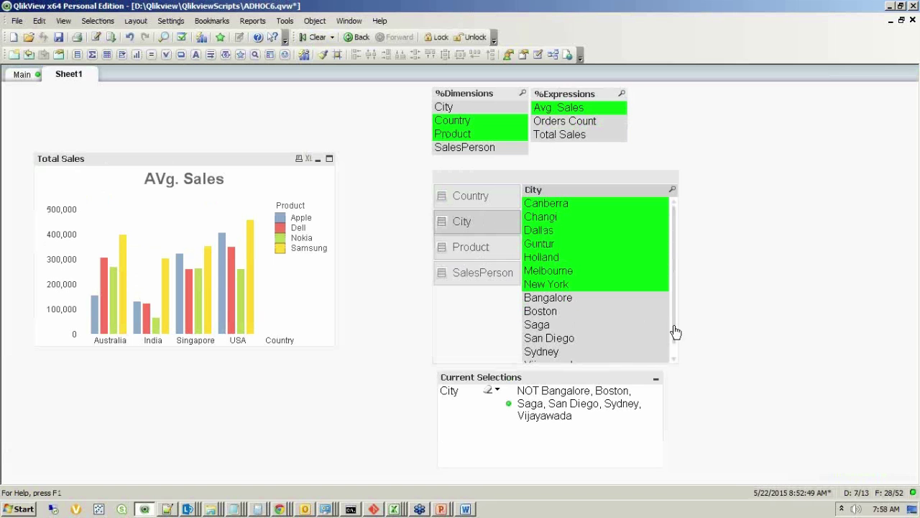
# - Switch to the Excel course content, select the Functions in Qlikview topic, and return to QlikView to close ADHOC6.qvw
pyautogui.hotkey('alt', 'Tab')
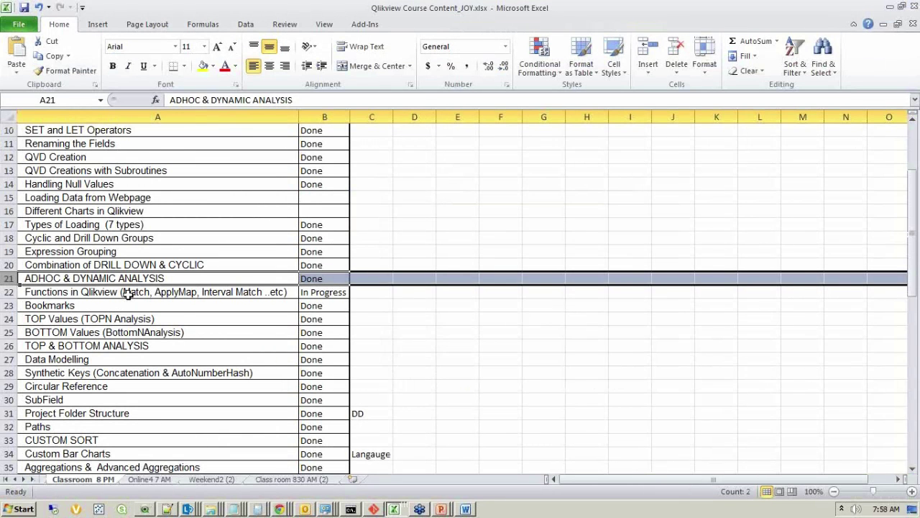
pyautogui.click(127, 292)
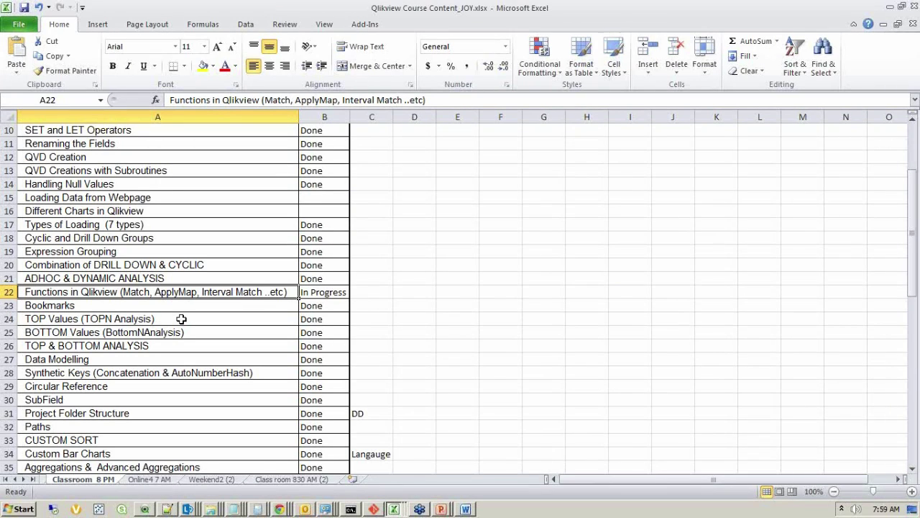
pyautogui.click(145, 509)
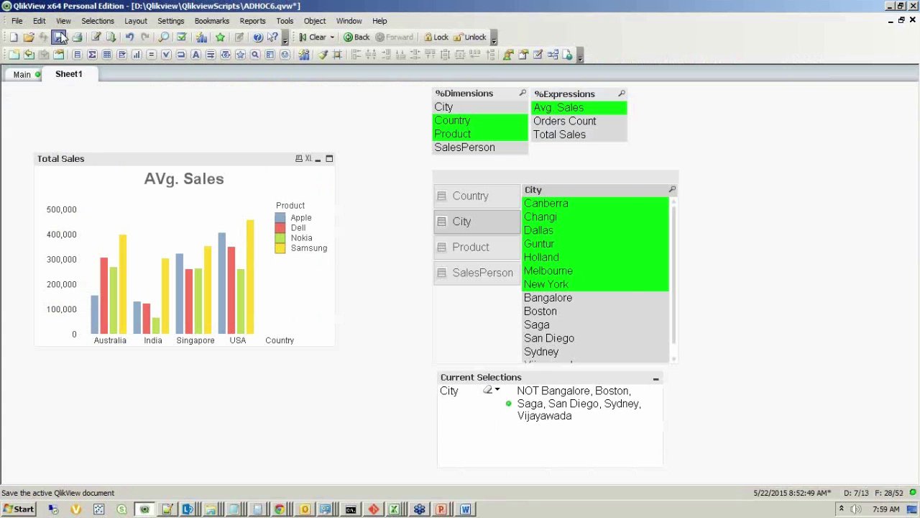
pyautogui.click(913, 21)
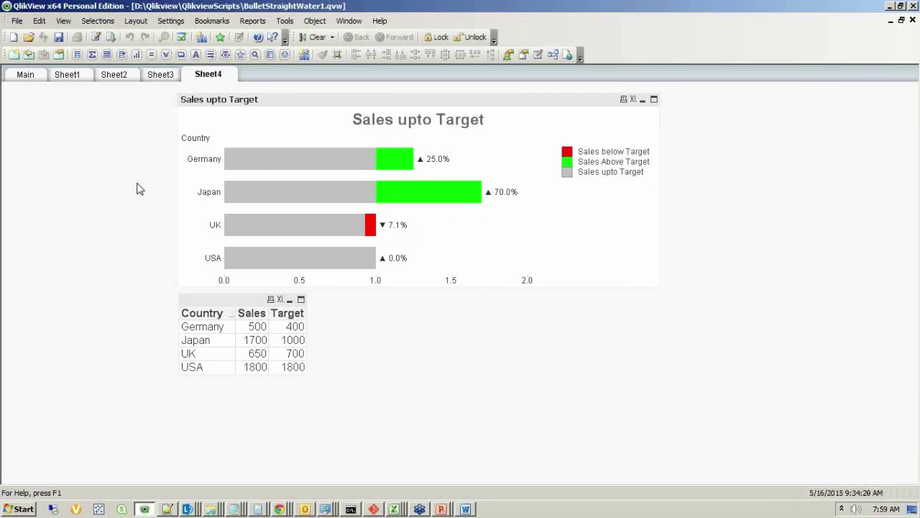
# - View Sheet3, Sheet2 and Sheet1 of BulletStraightWater1.qvw, and close the document and minimize QlikView to return to Excel
pyautogui.click(143, 76)
pyautogui.click(115, 75)
pyautogui.click(79, 76)
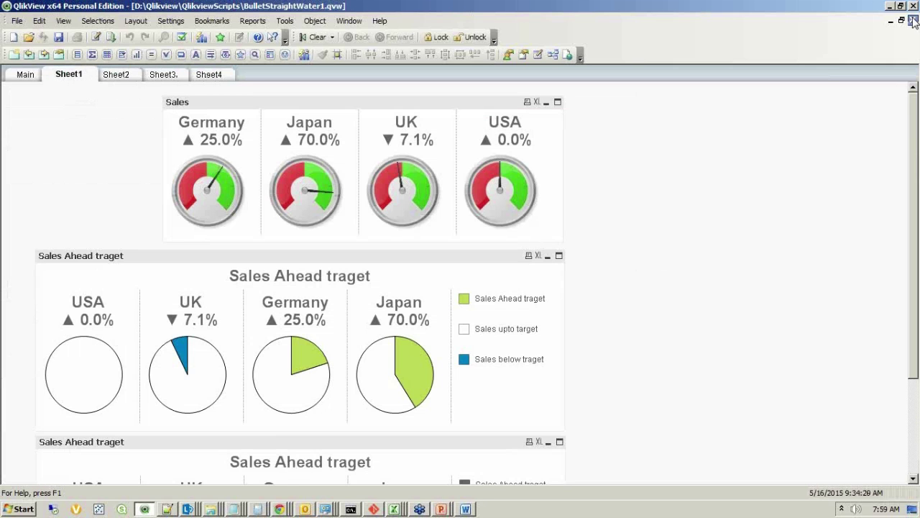
pyautogui.click(912, 20)
pyautogui.click(890, 6)
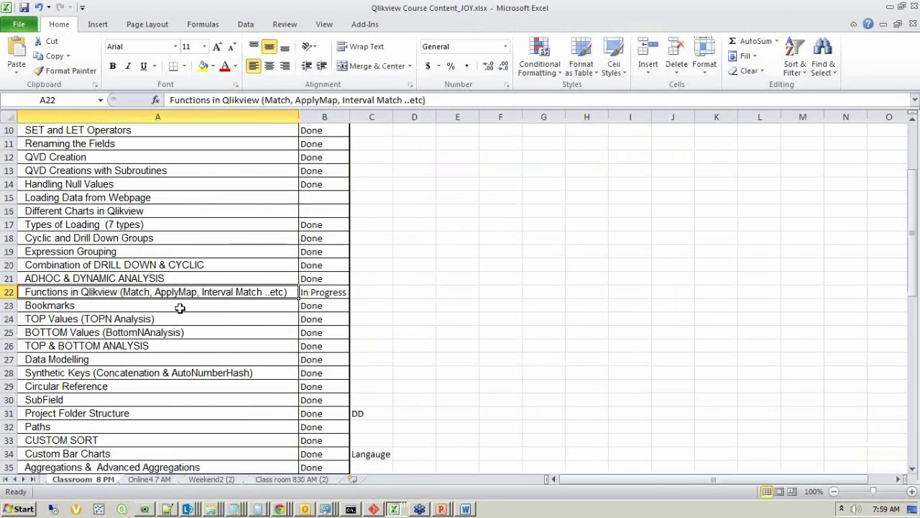
# - Highlight the Bookmarks, TOP Values, BOTTOM Values, Data Modelling, Synthetic Keys and Circular Reference topics in the course content
pyautogui.click(180, 308)
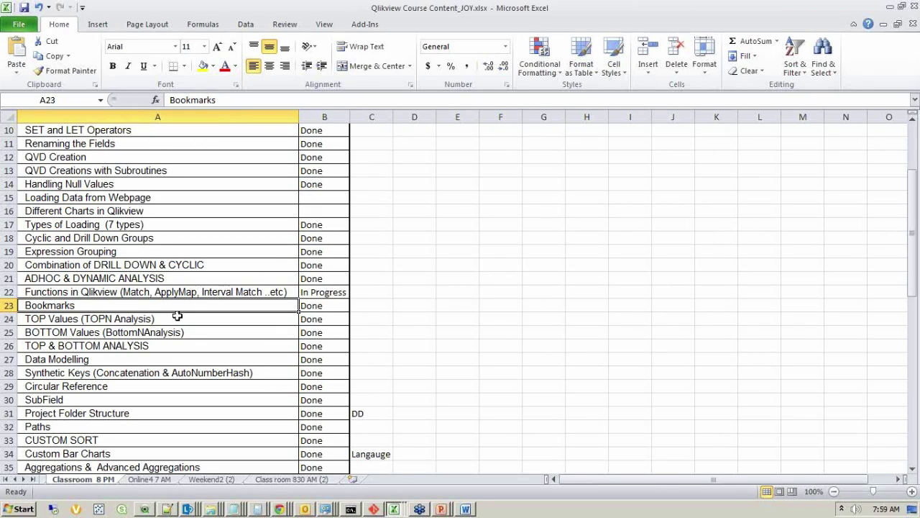
pyautogui.moveTo(3, 318); pyautogui.dragTo(2, 332)
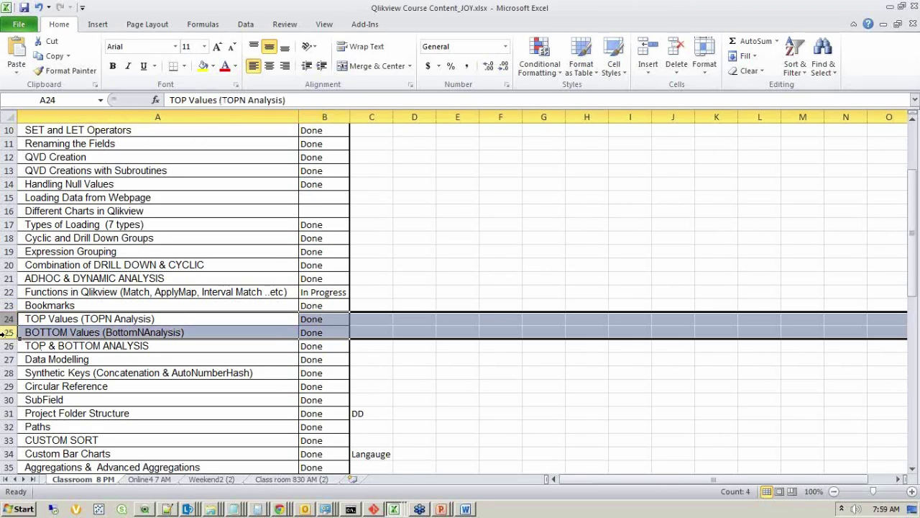
pyautogui.click(9, 359)
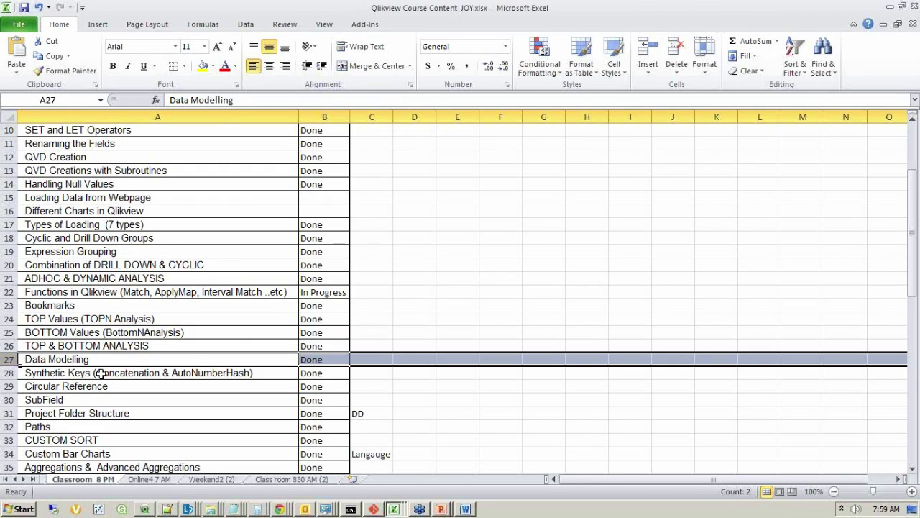
pyautogui.moveTo(101, 372); pyautogui.dragTo(102, 392)
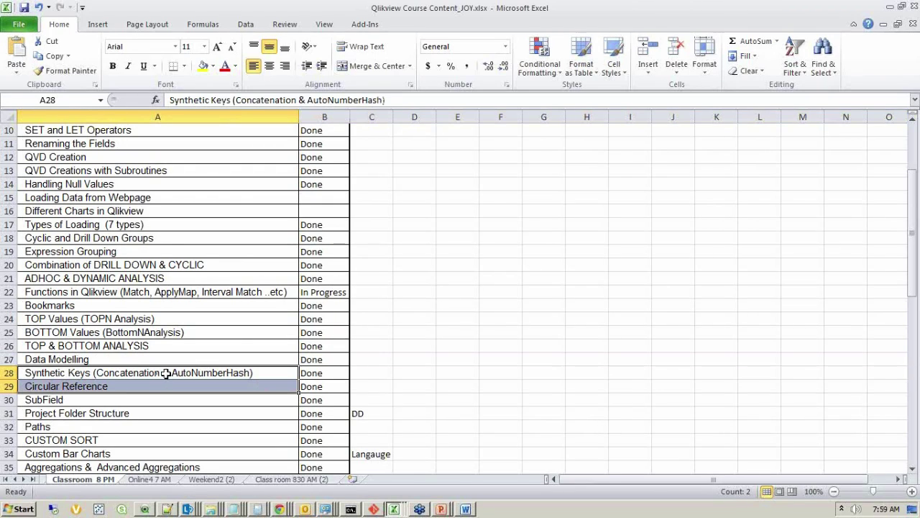
# - Highlight the topics from Project Folder Structure to Custom Bar Charts, and the Aggregations & Advanced Aggregations row
pyautogui.scroll(-1, 166, 373)
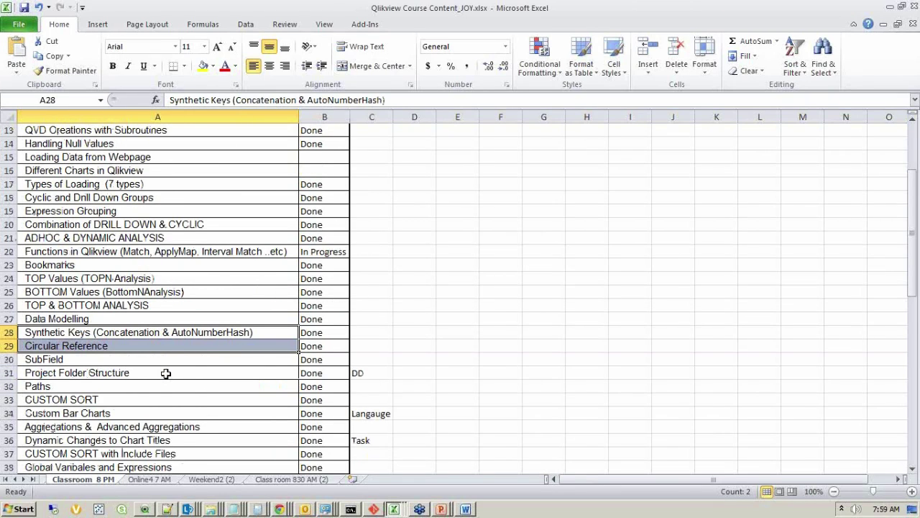
pyautogui.scroll(-1, 165, 373)
pyautogui.scroll(-1, 166, 372)
pyautogui.moveTo(108, 291); pyautogui.dragTo(108, 305)
pyautogui.moveTo(30, 332); pyautogui.dragTo(144, 319)
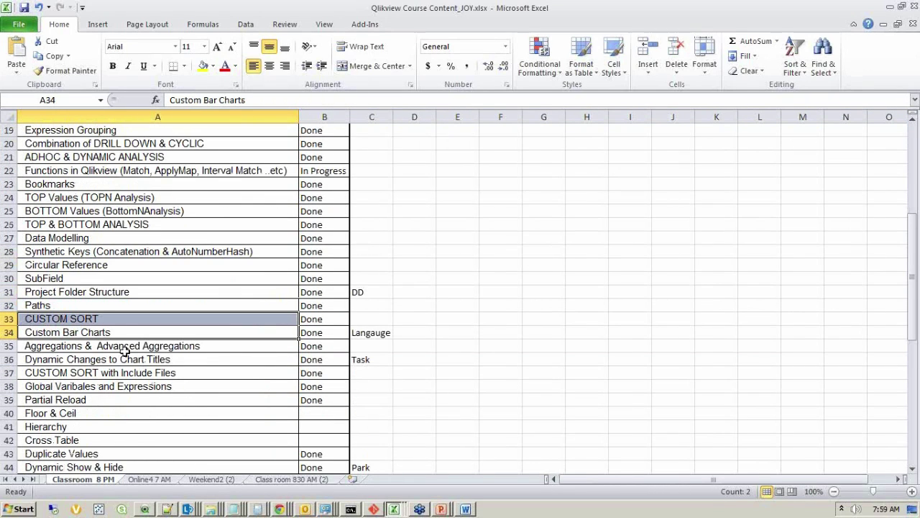
pyautogui.click(9, 346)
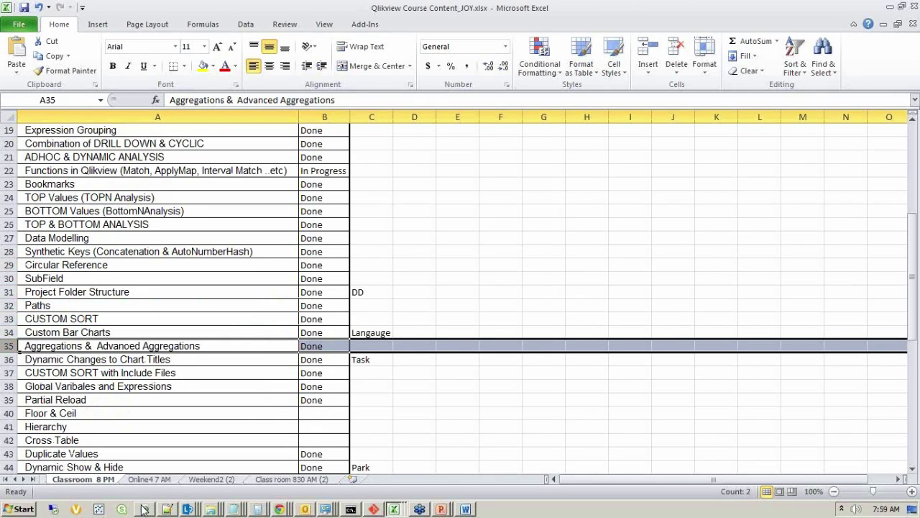
pyautogui.moveTo(143, 509)
# - Highlight the CUSTOM SORT with Include Files and Global Varibales and Expressions rows, and the rows from Hierarchy to Join, Keep & Concatenate
pyautogui.moveTo(3, 372); pyautogui.dragTo(7, 386)
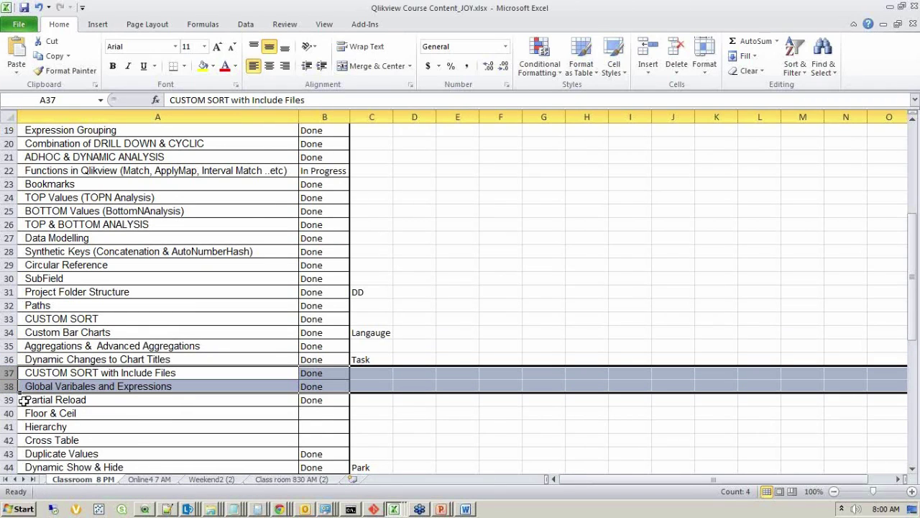
pyautogui.scroll(-1, 24, 400)
pyautogui.scroll(-1, 24, 401)
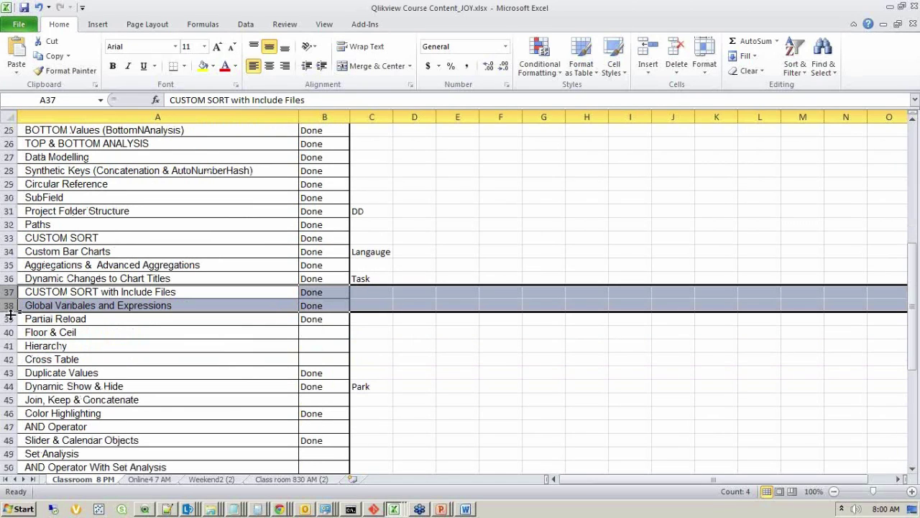
pyautogui.click(10, 314)
pyautogui.click(7, 346)
pyautogui.moveTo(7, 346); pyautogui.dragTo(7, 400)
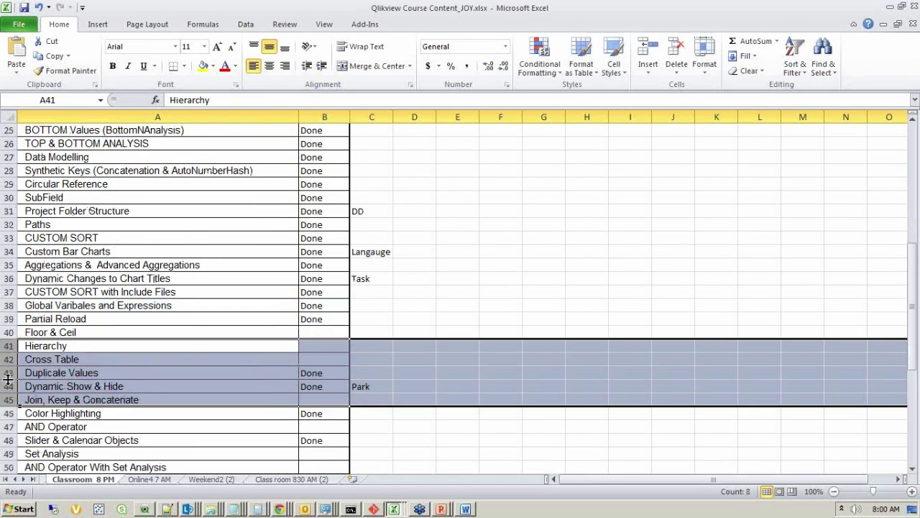
# - Highlight the AND Operator row and the block of topics from Set Analysis to Date Island
pyautogui.scroll(-1, 7, 378)
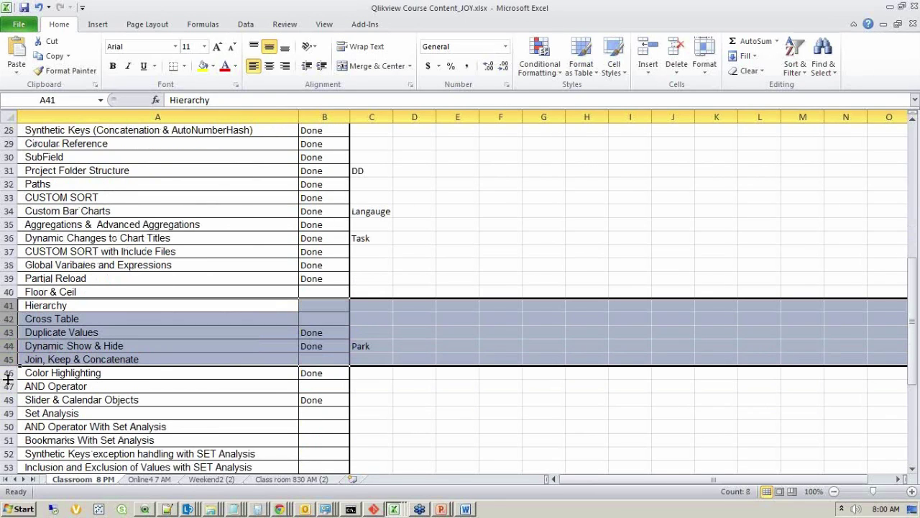
pyautogui.scroll(-1, 7, 378)
pyautogui.click(10, 346)
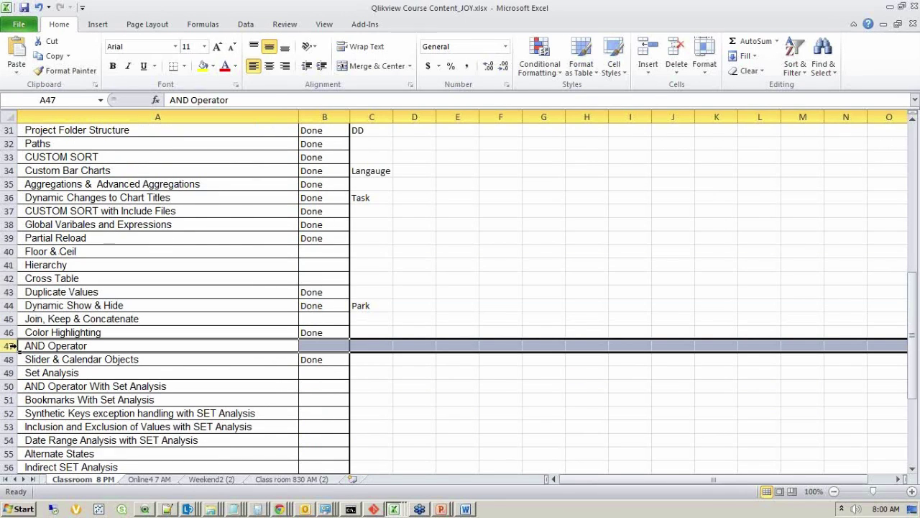
pyautogui.scroll(-1, 77, 332)
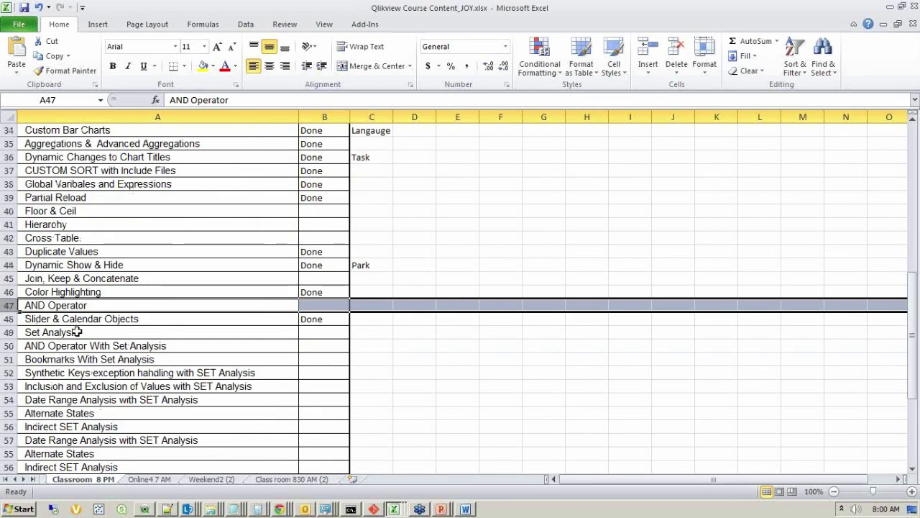
pyautogui.scroll(-1, 77, 332)
pyautogui.click(9, 291)
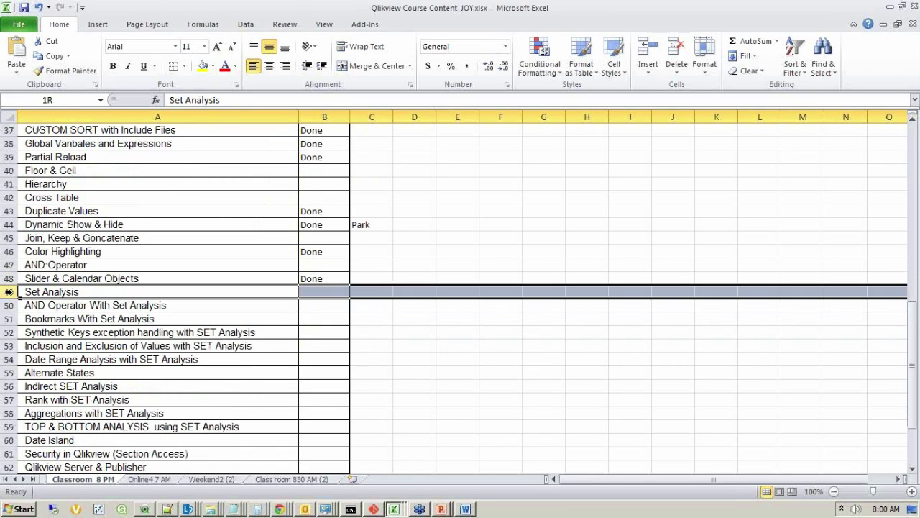
pyautogui.moveTo(8, 291); pyautogui.dragTo(5, 440)
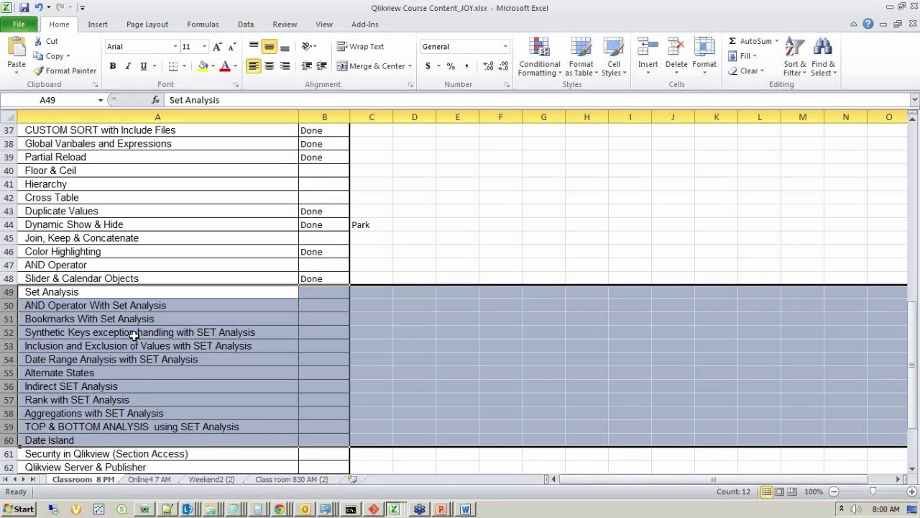
# - Highlight the Security in Qlikview (Section Access) row and the Qlik Sense Overview and Tableau Overview rows
pyautogui.scroll(-1, 120, 324)
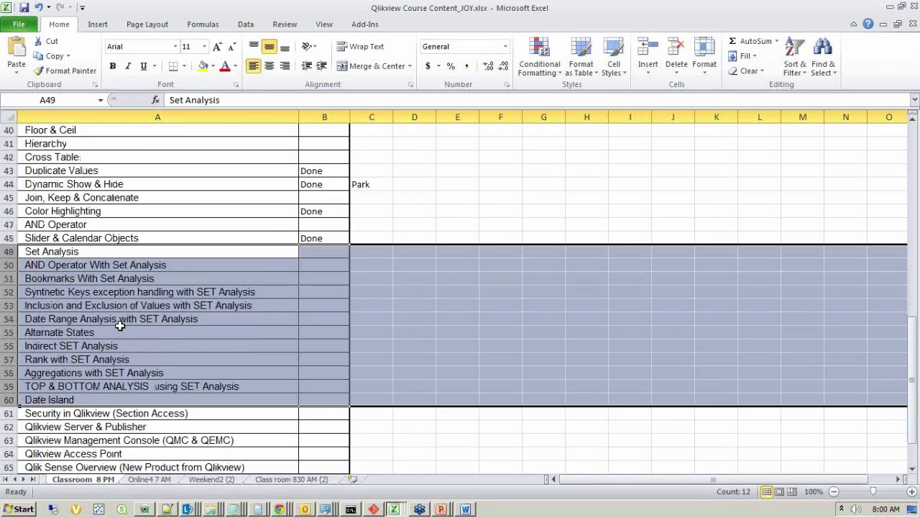
pyautogui.scroll(-1, 85, 289)
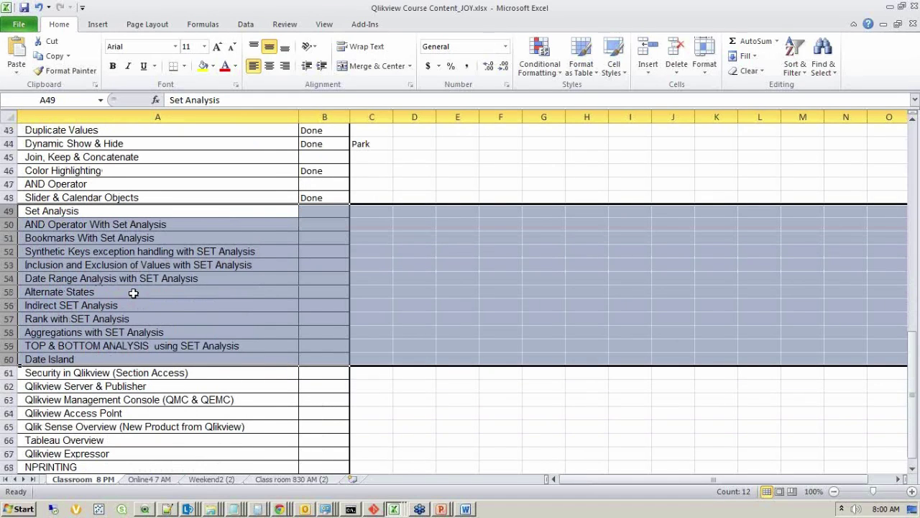
pyautogui.scroll(-1, 133, 293)
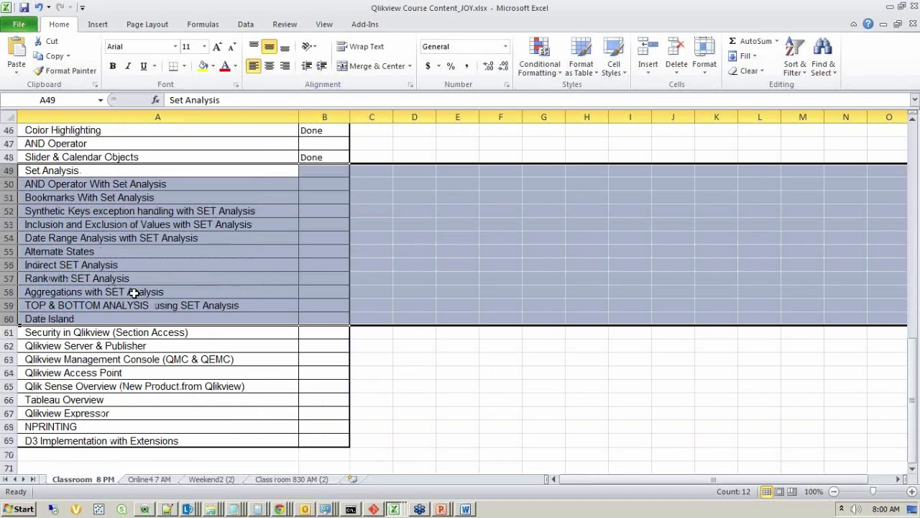
pyautogui.scroll(-1, 134, 292)
pyautogui.click(8, 291)
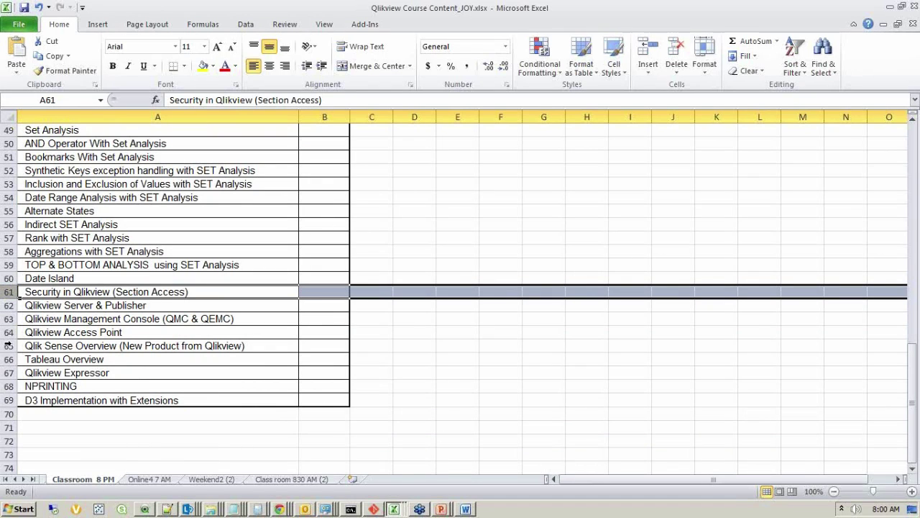
pyautogui.moveTo(7, 345); pyautogui.dragTo(7, 358)
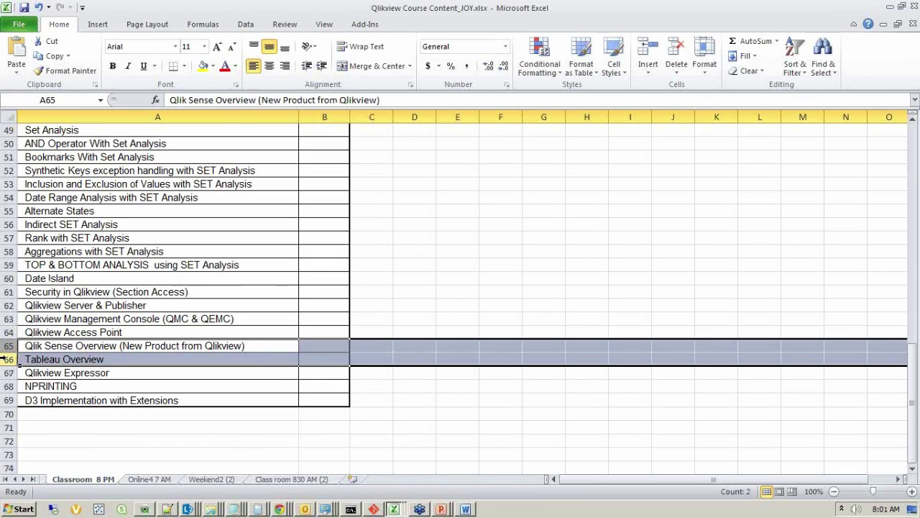
# - Switch to QlikView and open the document path4
pyautogui.click(148, 509)
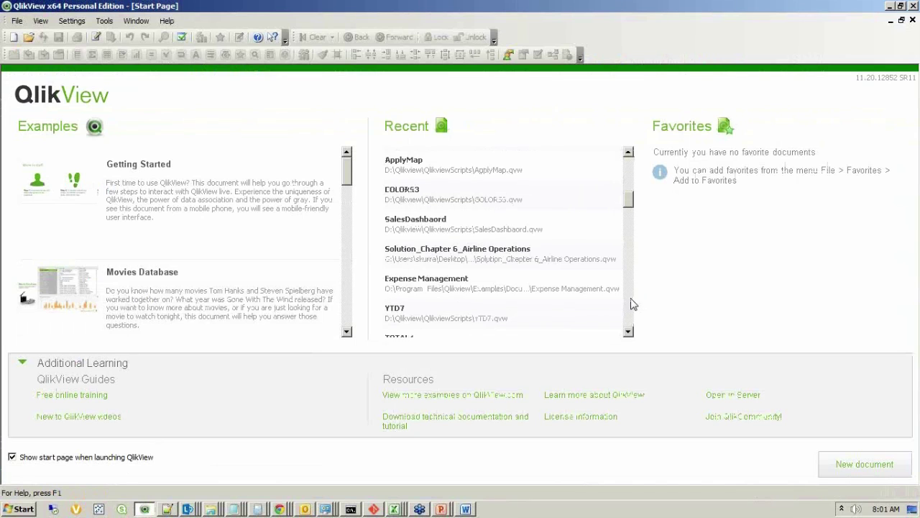
pyautogui.click(29, 36)
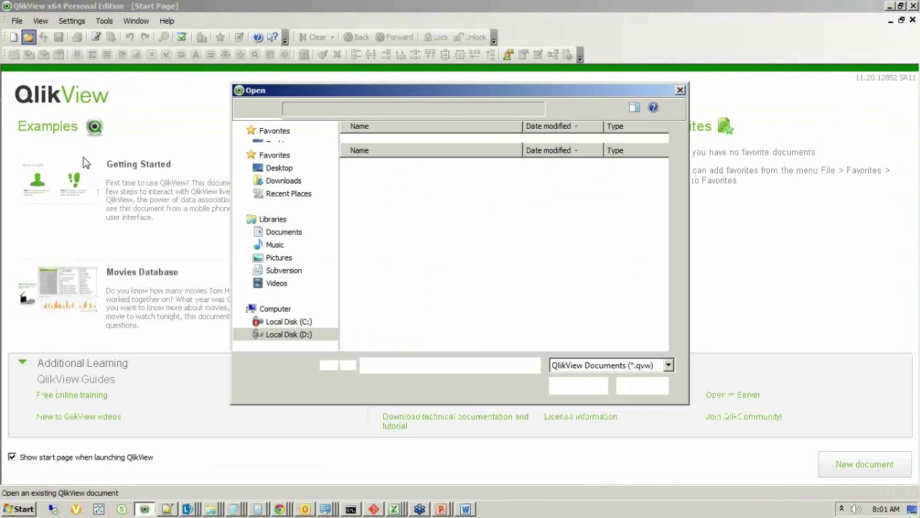
pyautogui.write('path4')
pyautogui.press('Return')
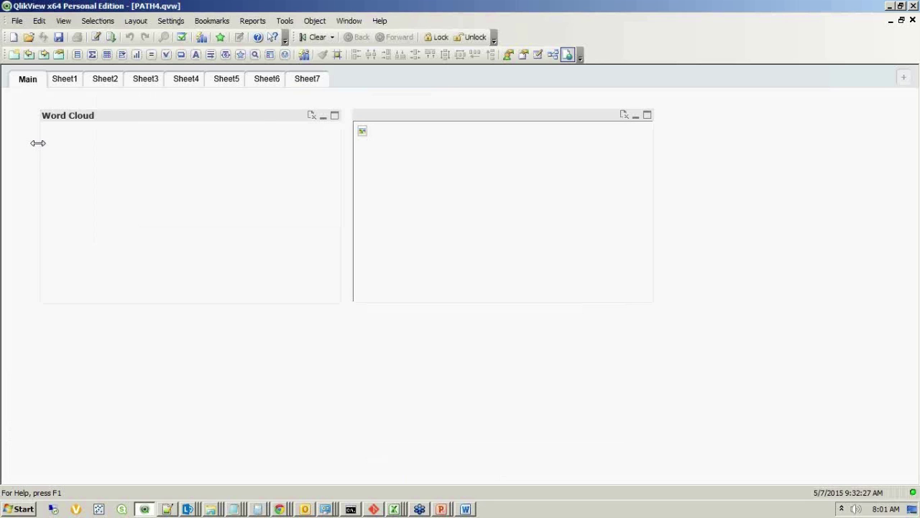
# - View Sheet1 and Sheet2 of the PATH4 document and clear all its selections
pyautogui.click(66, 80)
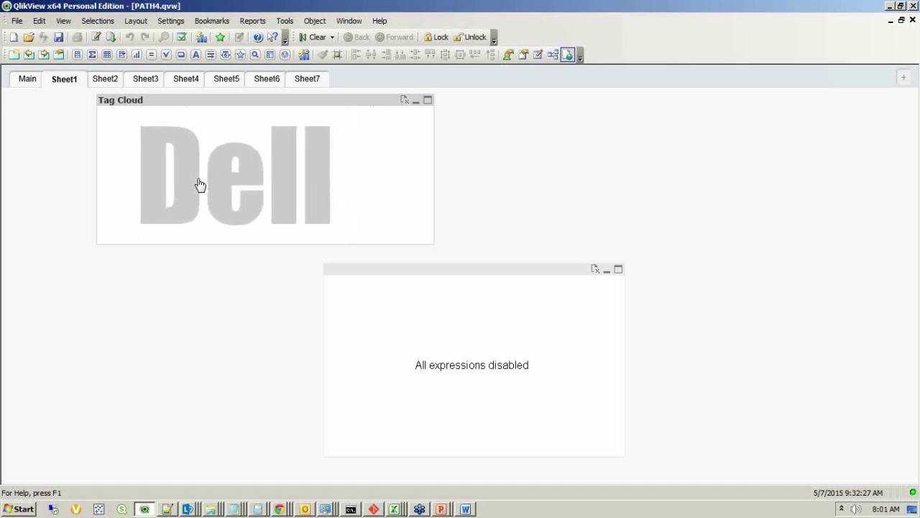
pyautogui.click(106, 79)
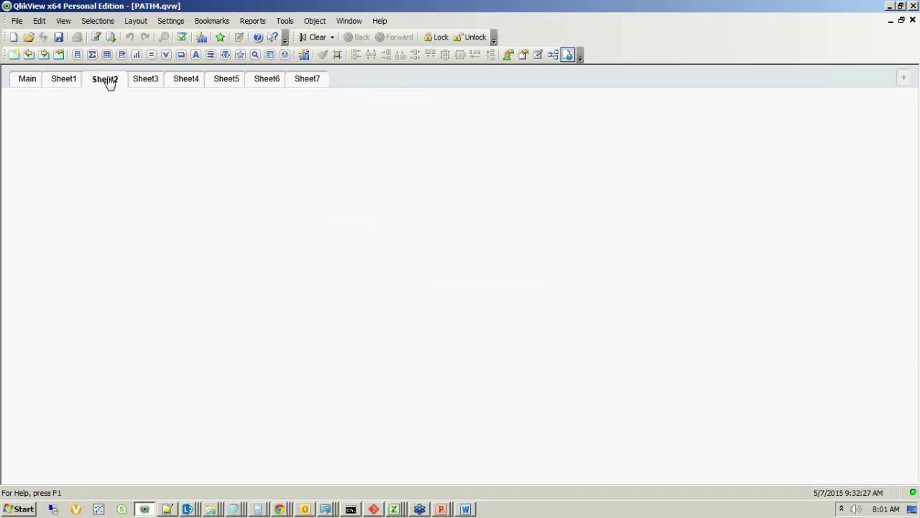
pyautogui.click(300, 39)
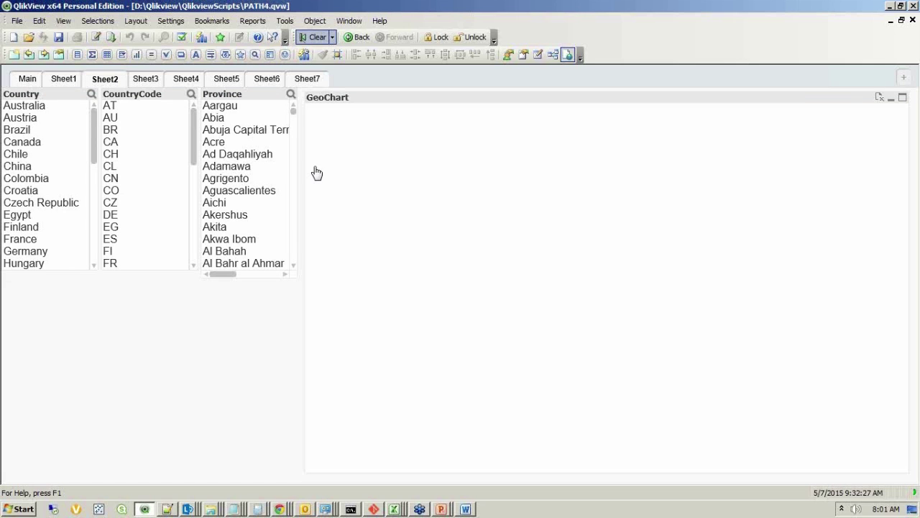
# - View Sheet3 to Sheet5 and highlight the Samsung Galaxy S2 links in the chord chart, letting the page scripts continue running
pyautogui.click(146, 82)
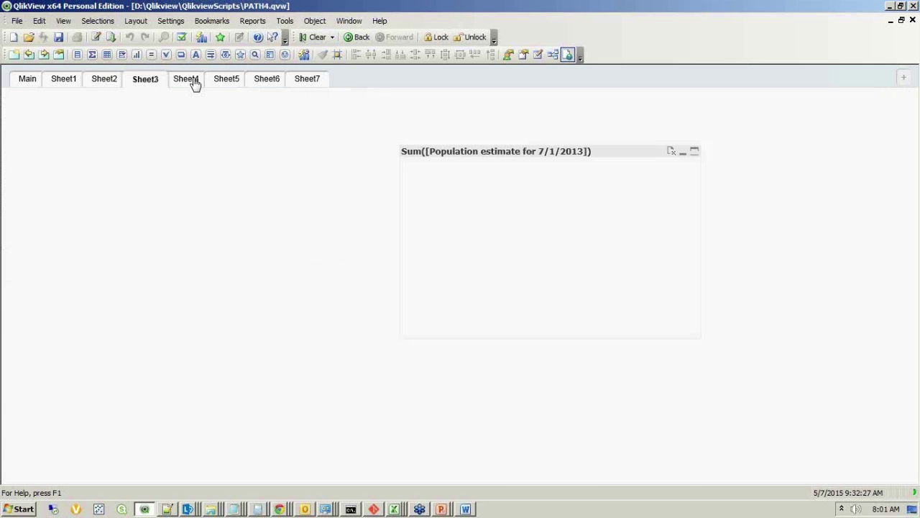
pyautogui.click(193, 82)
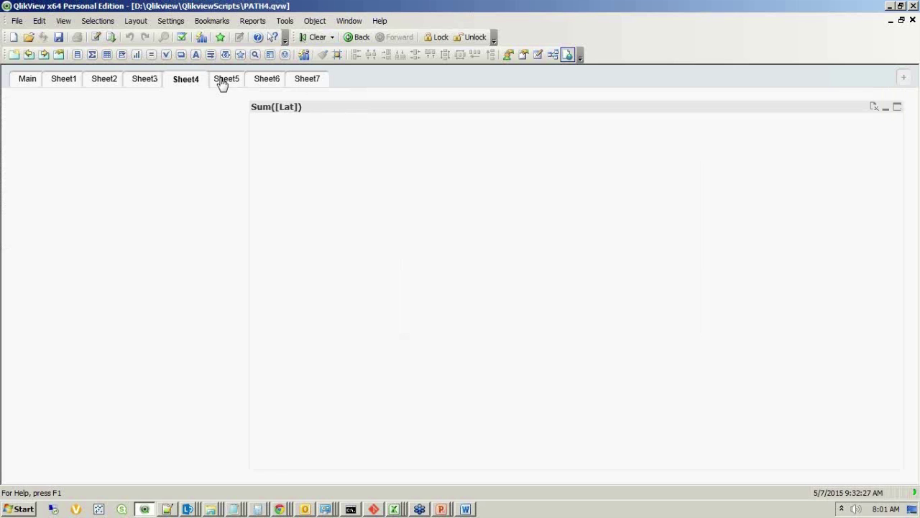
pyautogui.click(223, 83)
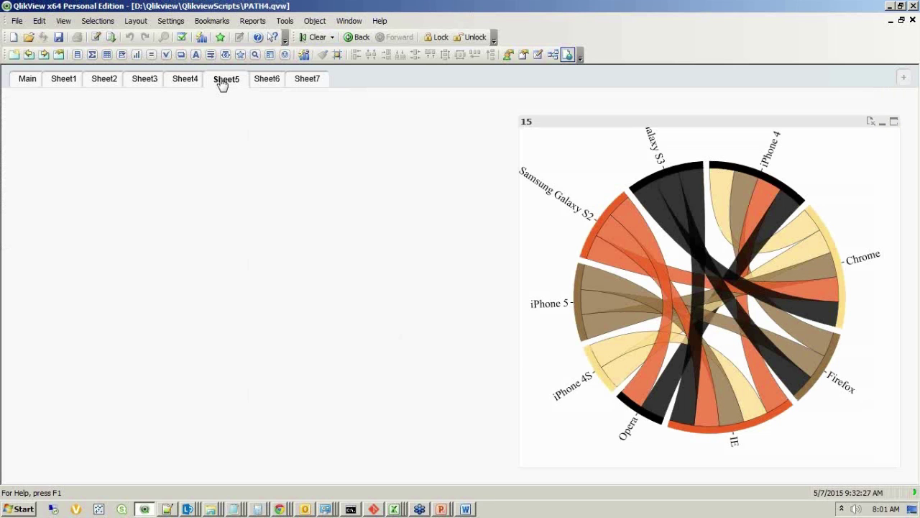
pyautogui.click(442, 332)
pyautogui.click(599, 224)
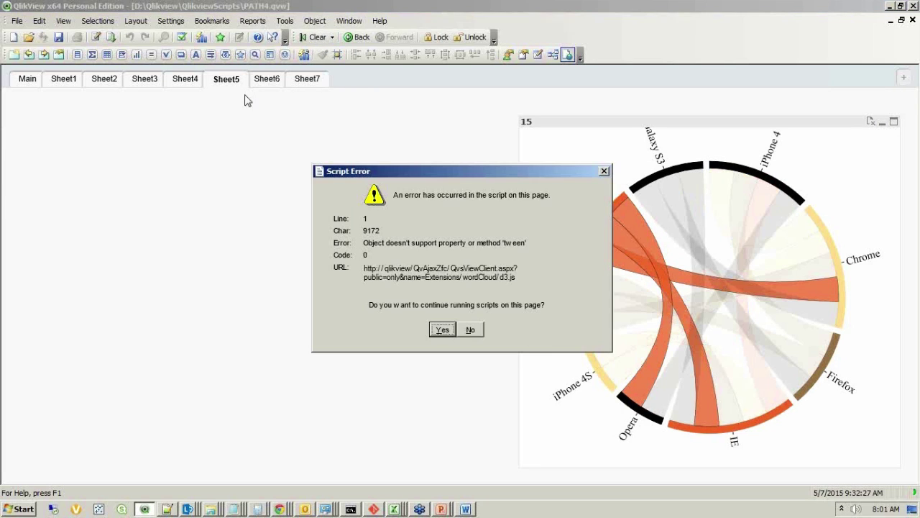
pyautogui.click(442, 333)
# - View Sheet6 and Sheet7, and close the PATH4 document
pyautogui.click(268, 81)
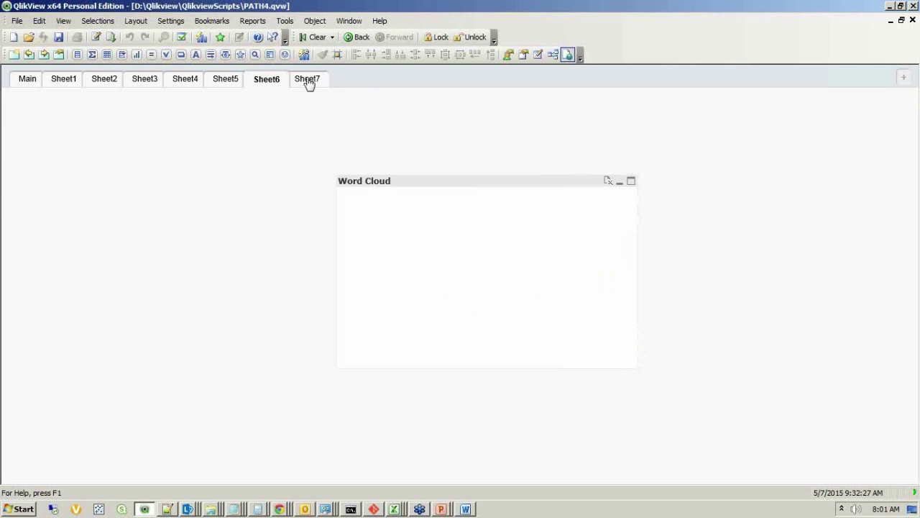
pyautogui.click(308, 81)
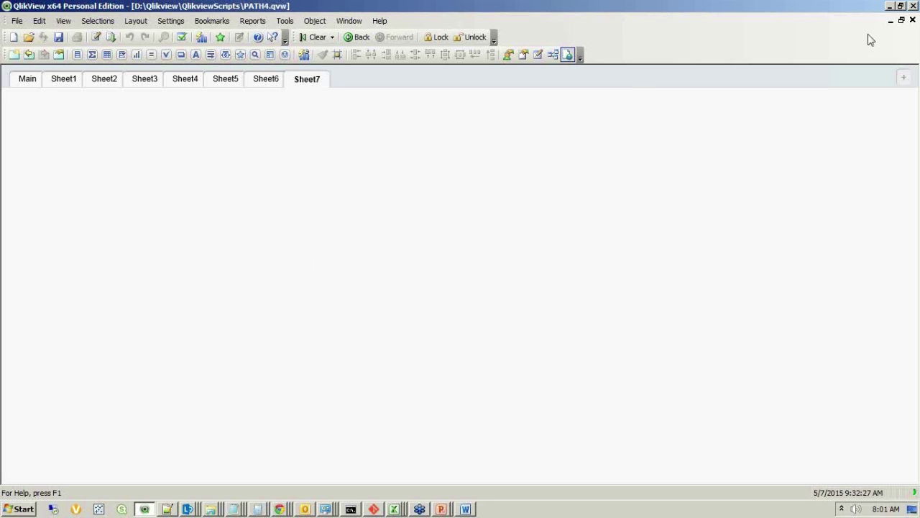
pyautogui.click(912, 20)
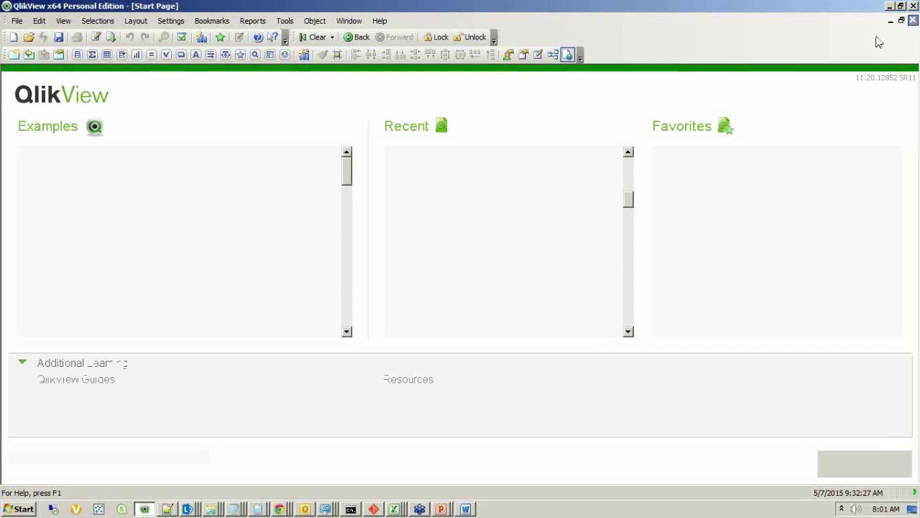
# - Open the documents Pie4 and PIE2 to view their pie charts, and close both
pyautogui.click(29, 36)
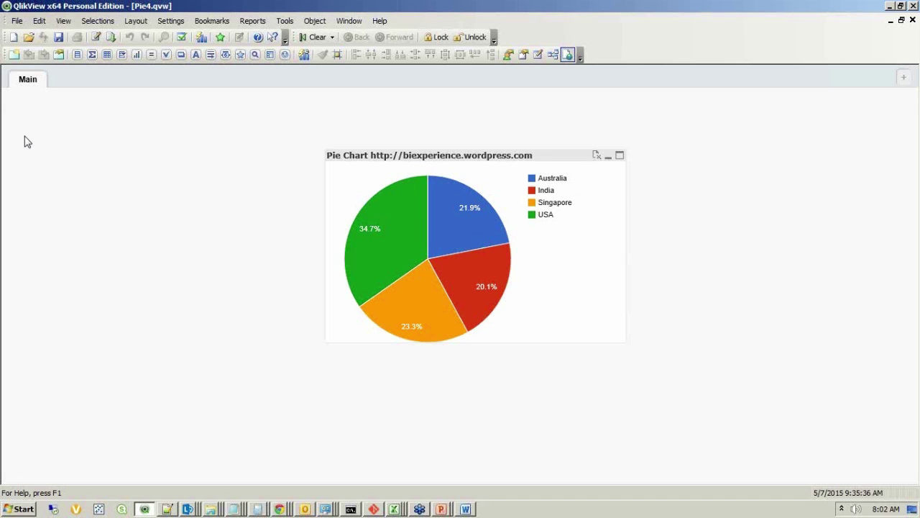
pyautogui.click(913, 20)
pyautogui.click(913, 20)
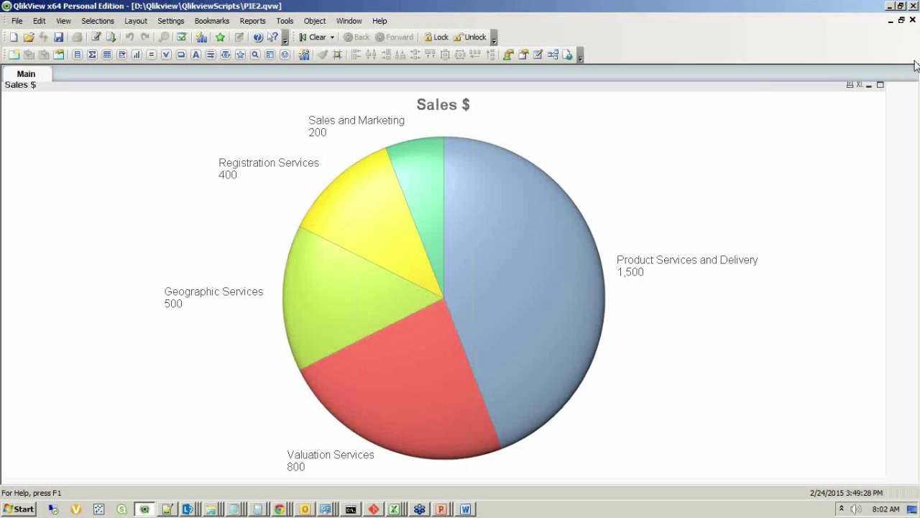
pyautogui.click(913, 20)
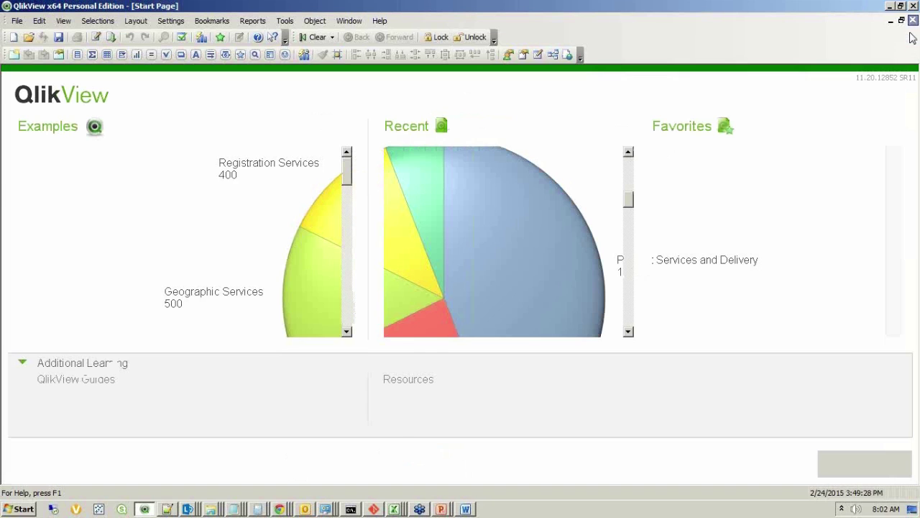
pyautogui.moveTo(628, 199); pyautogui.dragTo(634, 166)
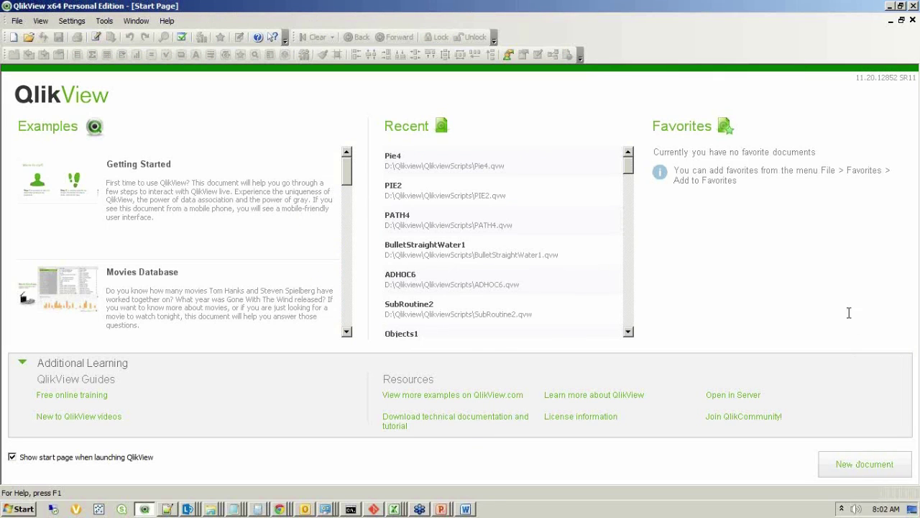
# - Check the network connection status among the hidden system notification icons
pyautogui.click(842, 509)
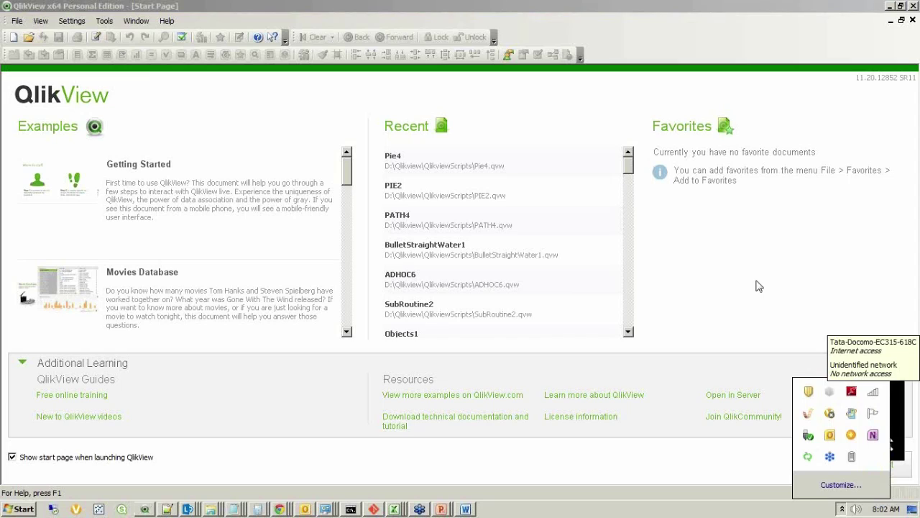
pyautogui.click(696, 174)
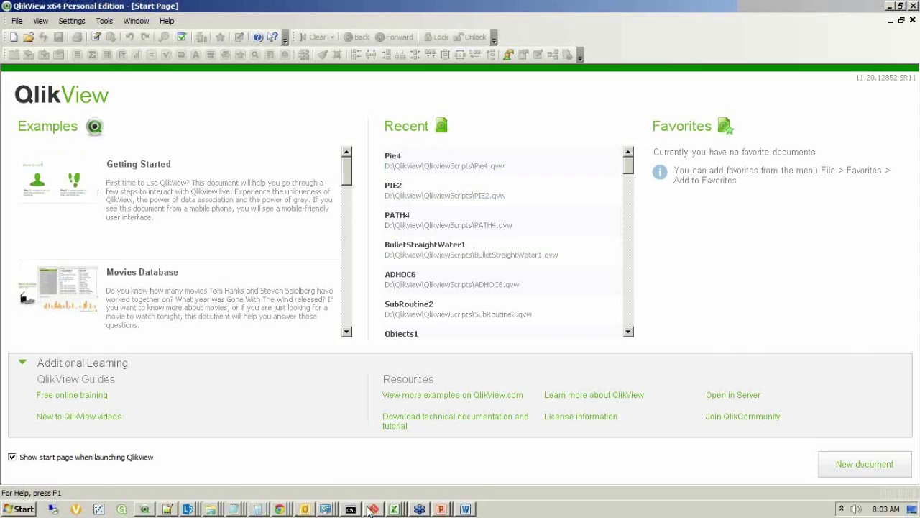
# - Switch to the Excel workbook Qlikview Course Content_JOY.xlsx
pyautogui.moveTo(394, 509)
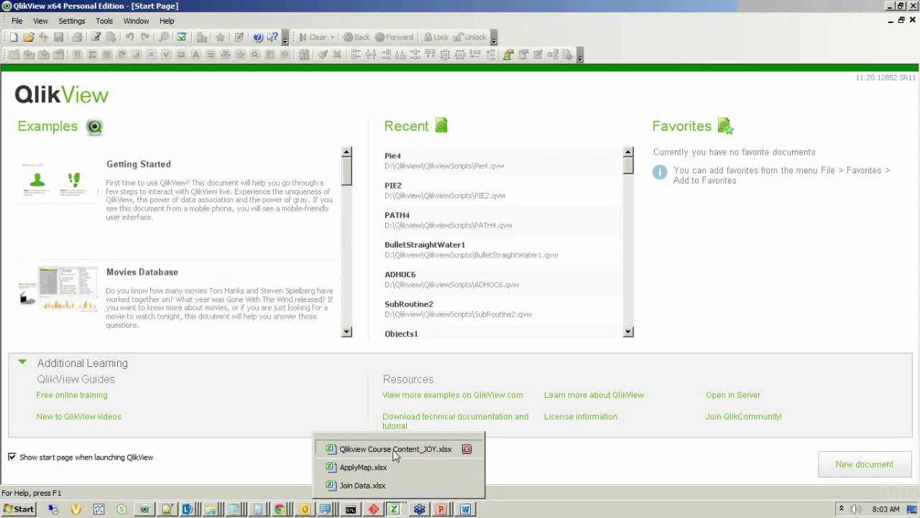
pyautogui.click(395, 450)
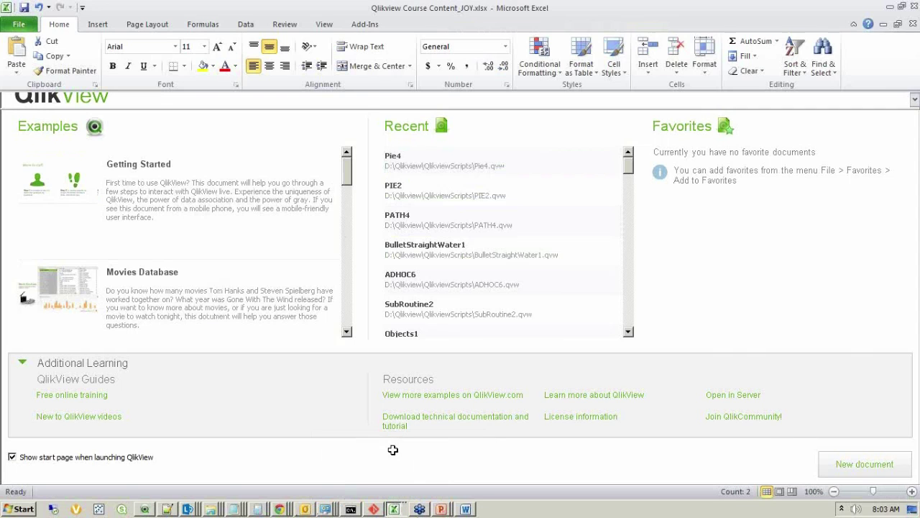